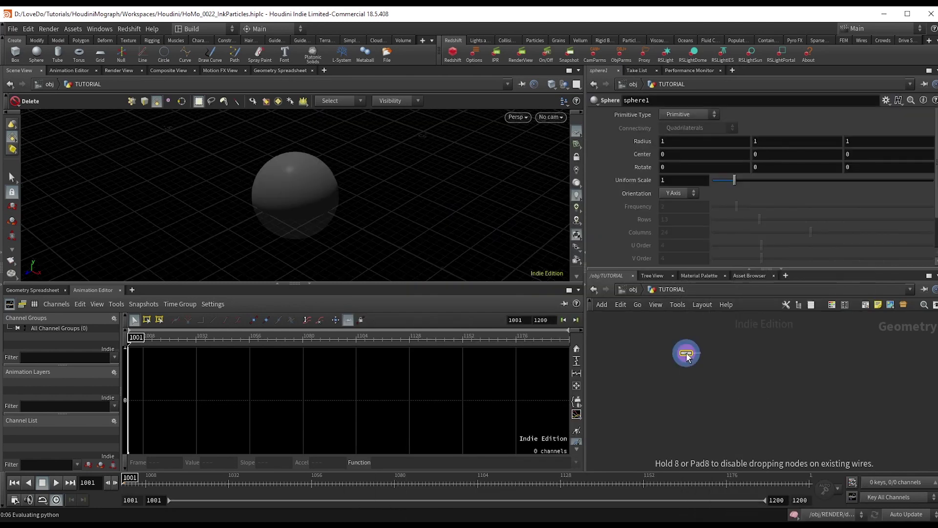
Step: Place the sphere node and set its primitive type to Polygon
left_click(686, 356)
left_click(689, 114)
left_click(682, 130)
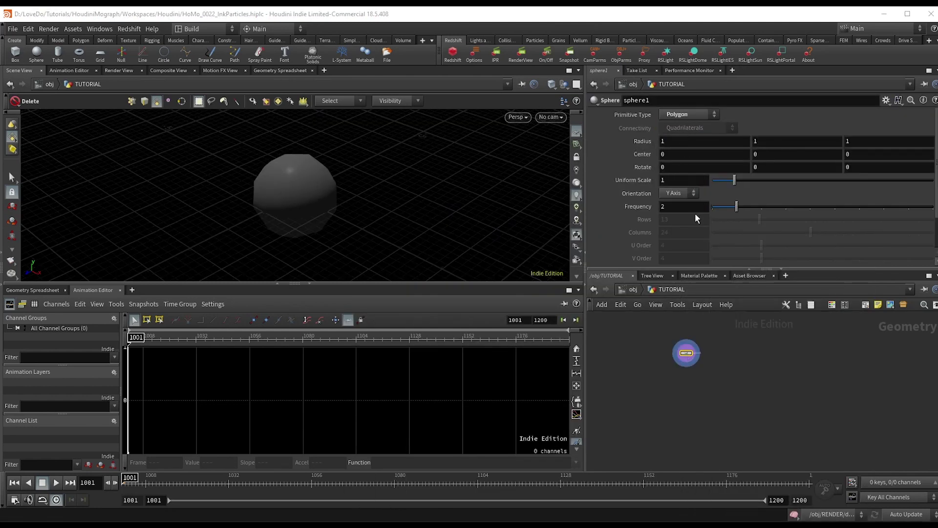
Step: Add a Pyro Source node fed by the sphere node's output and display its result
scroll(645, 381, "up", 5)
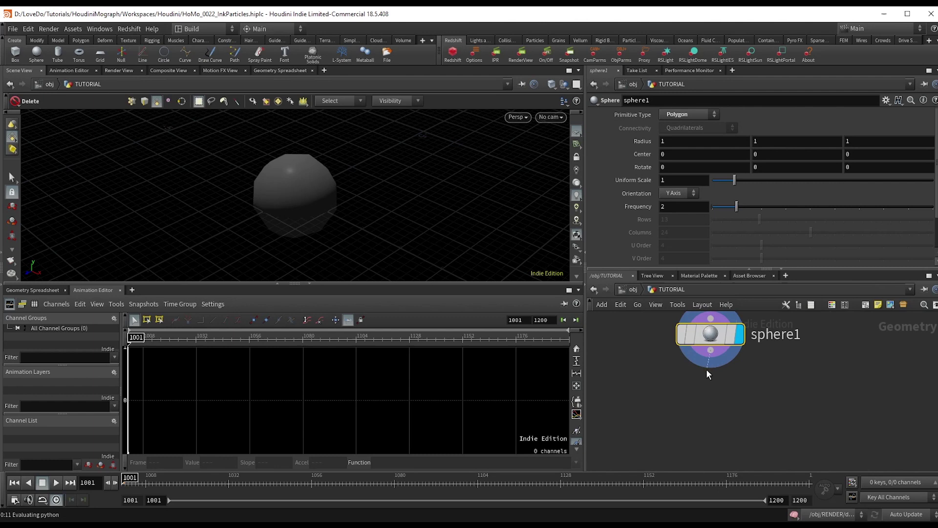
left_click(710, 351)
key("Tab")
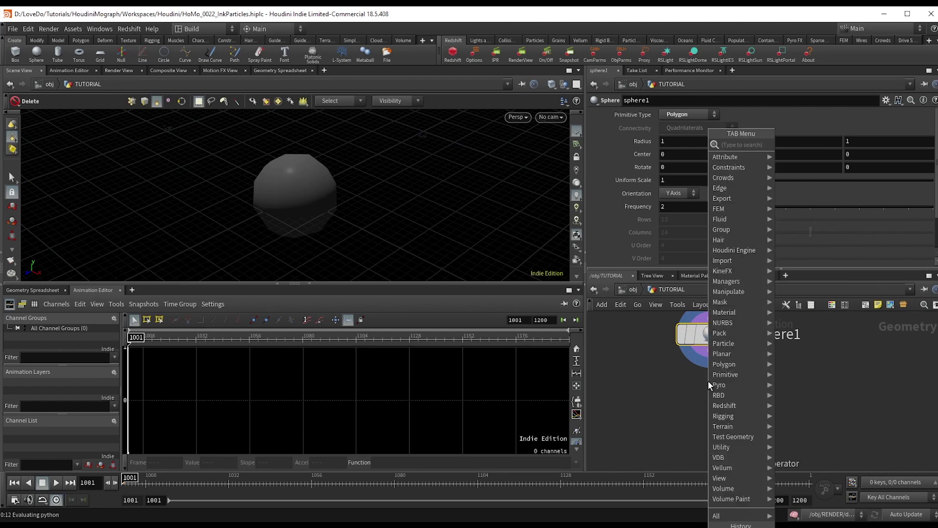
type("pyrsoso")
key("Down")
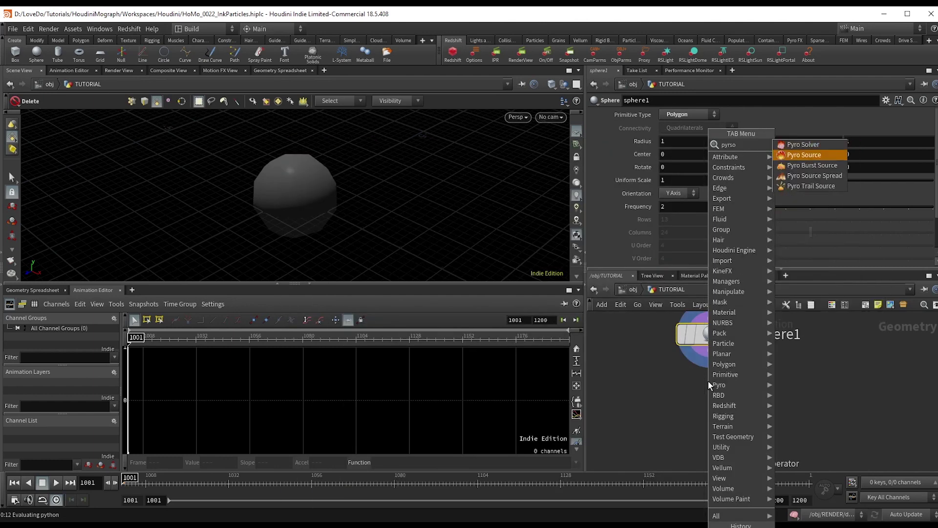
key("Return")
left_click(737, 402)
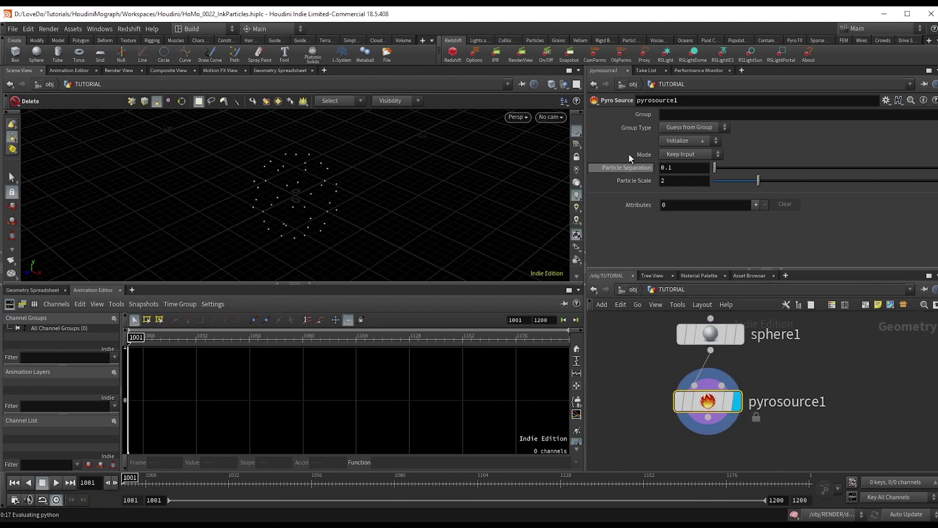
Step: Set the Pyro Source mode to Surface Scatter and add two attribute entries
left_click(682, 154)
left_click(682, 165)
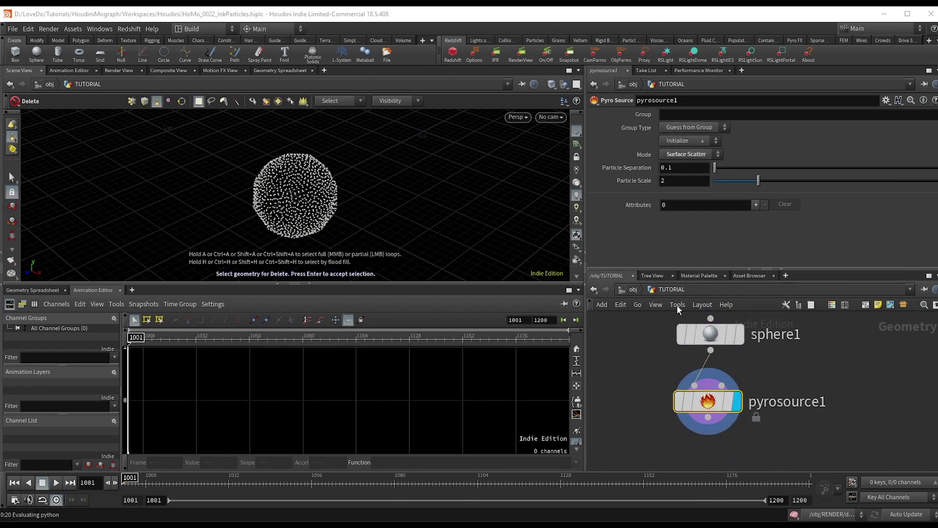
left_click(757, 205)
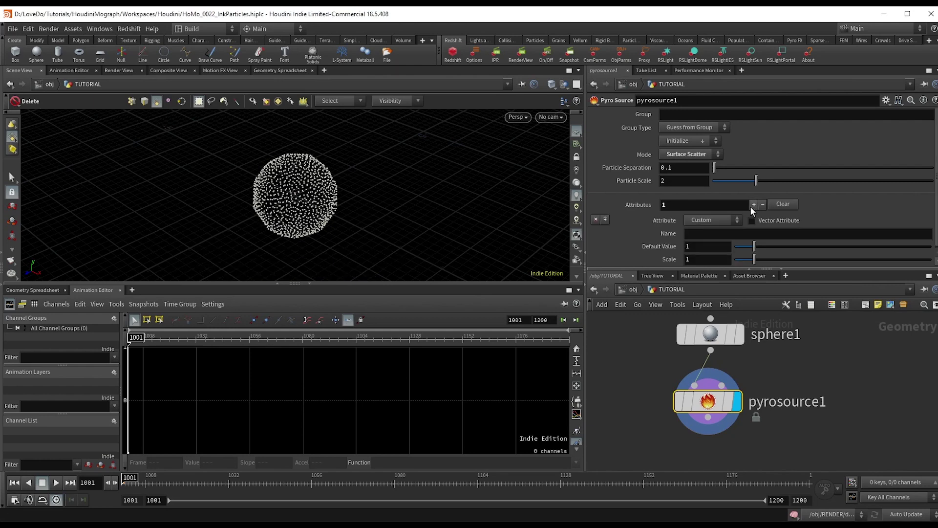
left_click(754, 205)
Step: Set the first Pyro Source attribute to Density and the second to Temperature
scroll(658, 228, "down", 2)
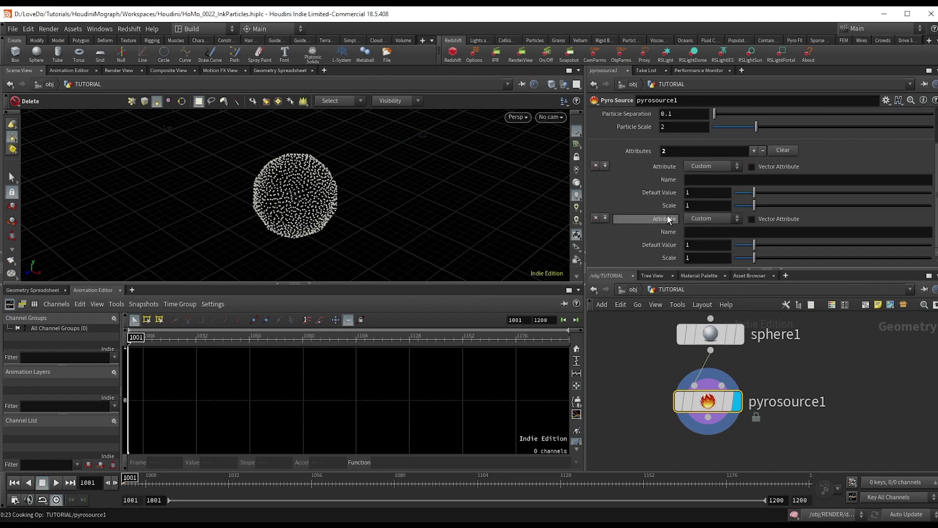
left_click(704, 167)
left_click(703, 167)
left_click(703, 167)
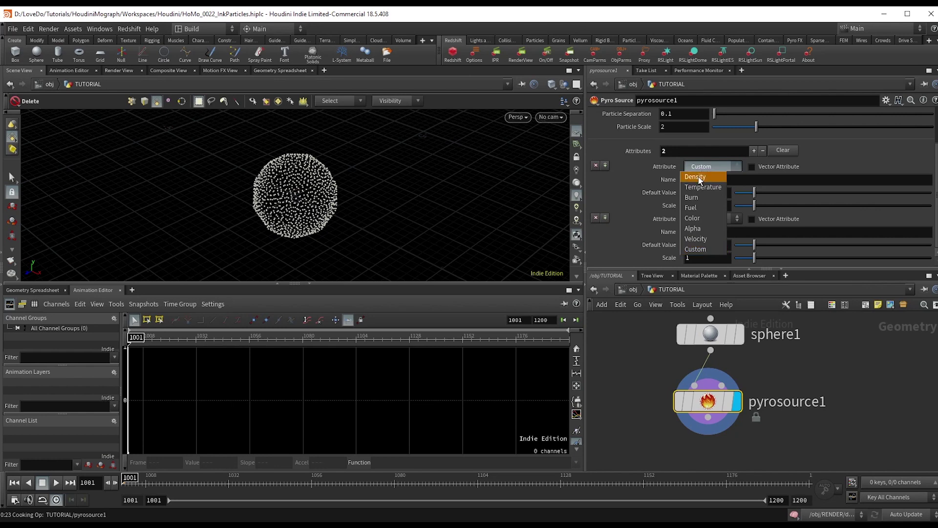
left_click(701, 179)
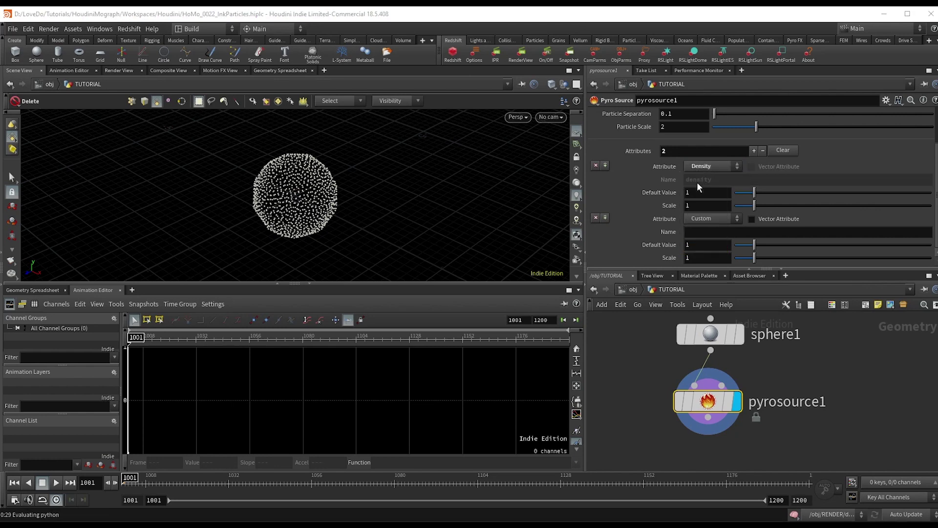
left_click(696, 222)
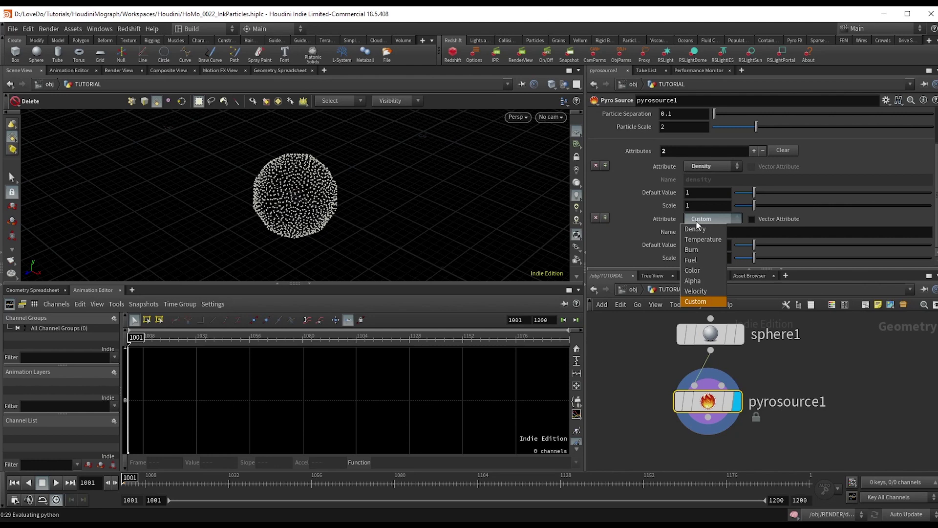
left_click(703, 239)
Step: Add an Attribute Noise node fed by the Pyro Source output and display its result
scroll(763, 406, "down", 3)
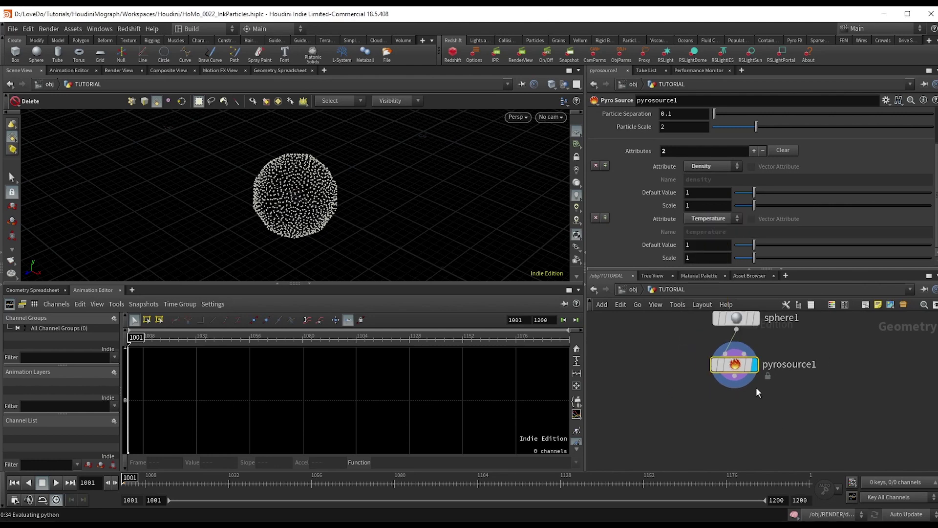
middle_click_drag(756, 388, 705, 403)
scroll(709, 398, "up", 1)
left_click(708, 378)
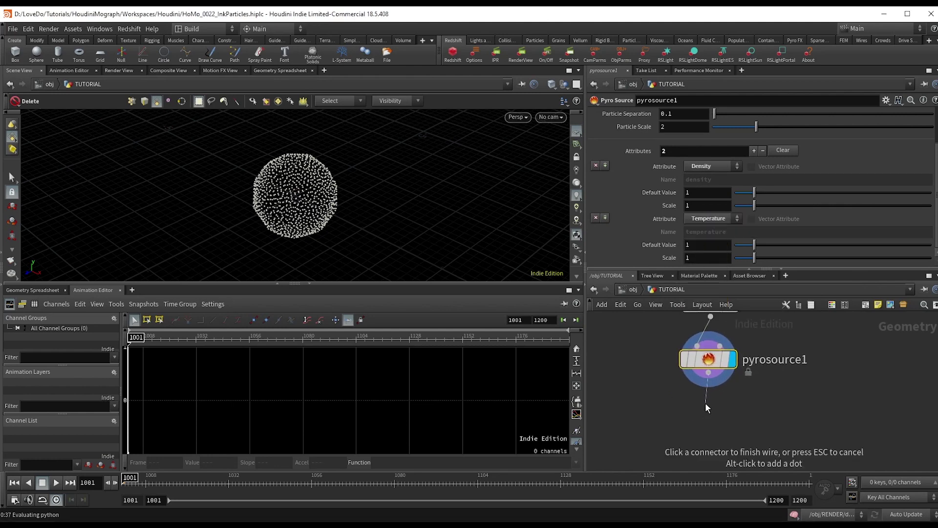
key("Tab")
type("attr")
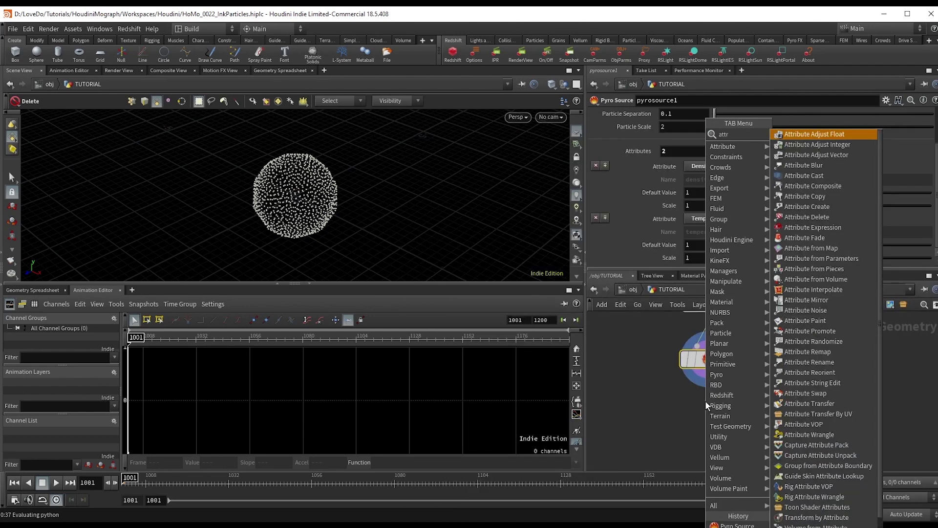
type(" no")
key("Return")
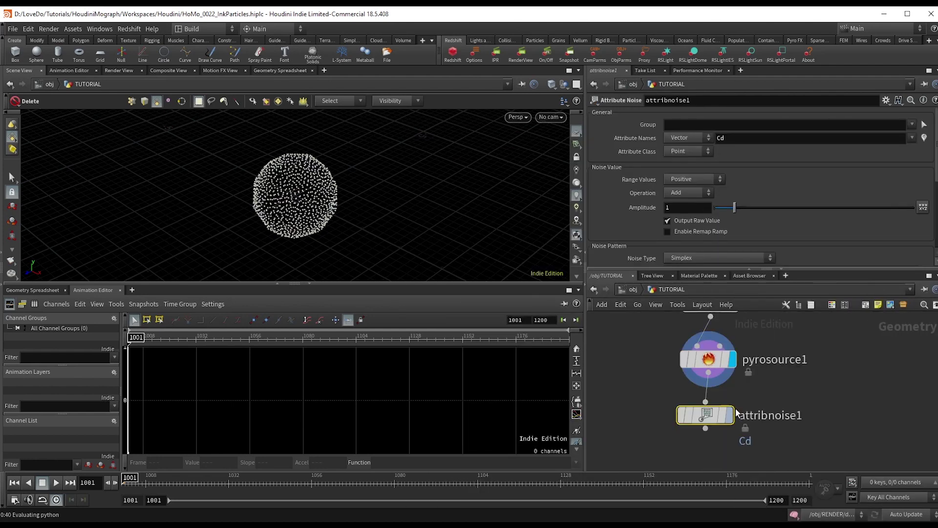
left_click(731, 415)
Step: Apply the noise to the attributes "density temperature" and set their type to Float
double_click(767, 137)
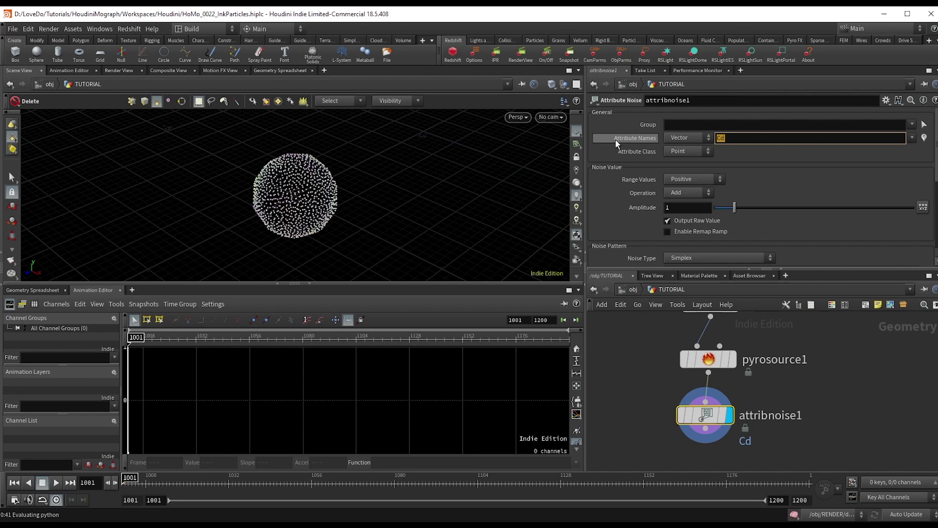
type("density tem")
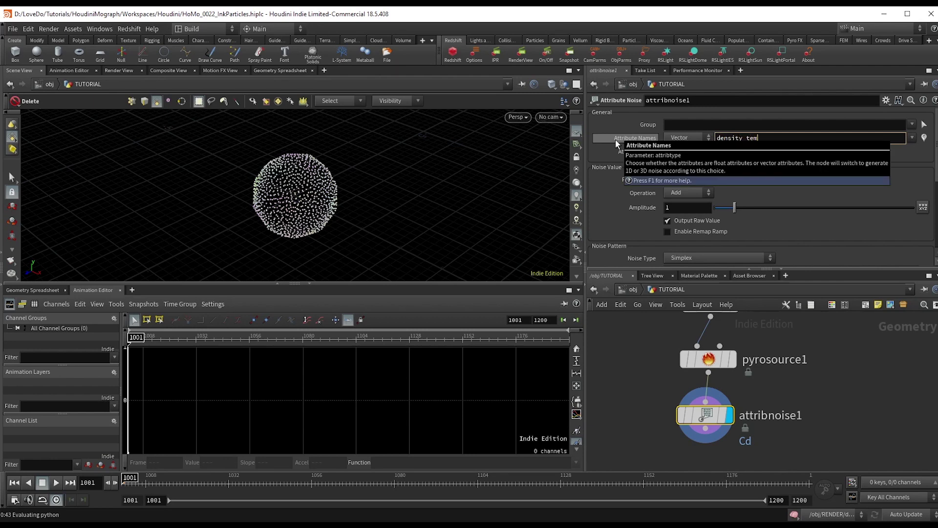
type("perature")
key("Return")
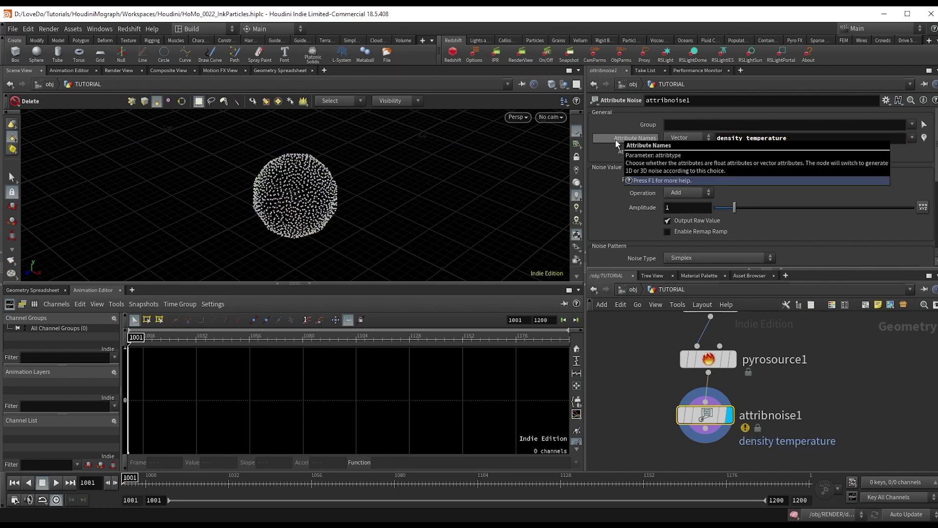
left_click(687, 147)
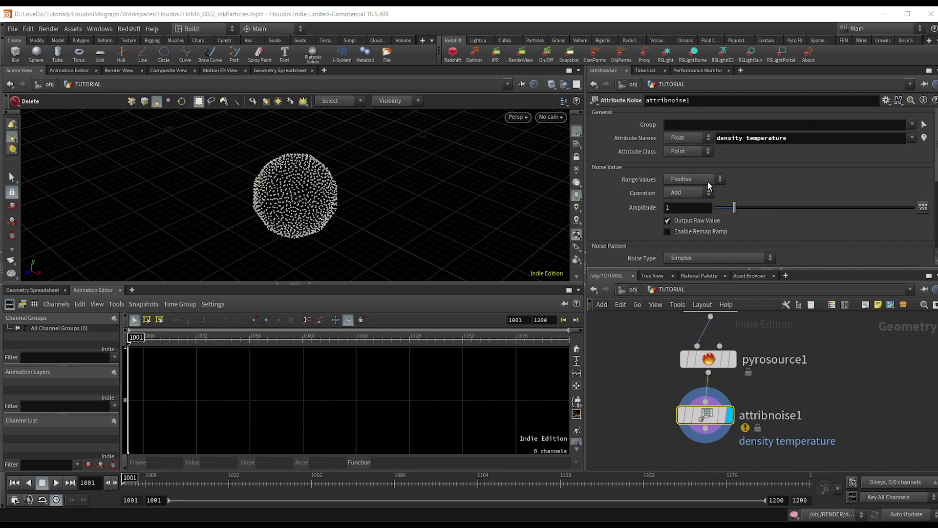
Step: Set the noise range values to Min/Max with a minimum of -1.5 and a maximum of 1.5
left_click(697, 180)
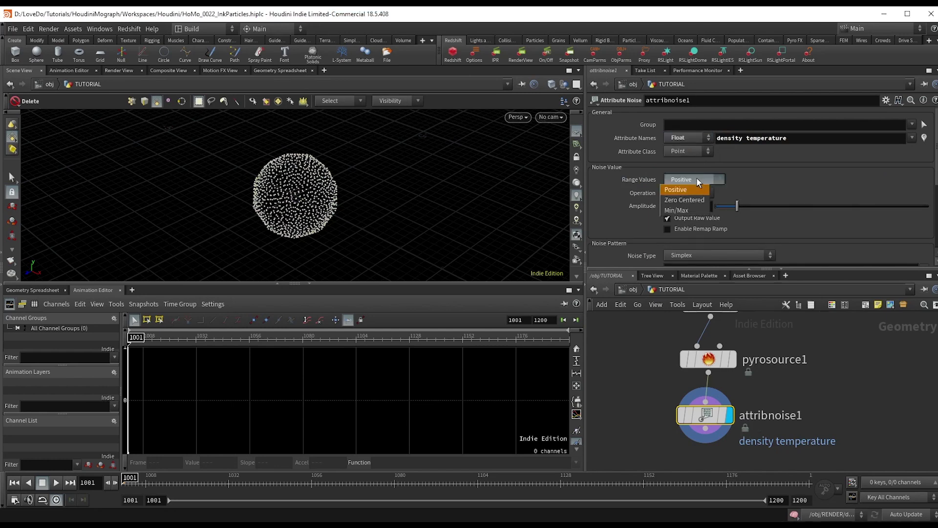
left_click(680, 210)
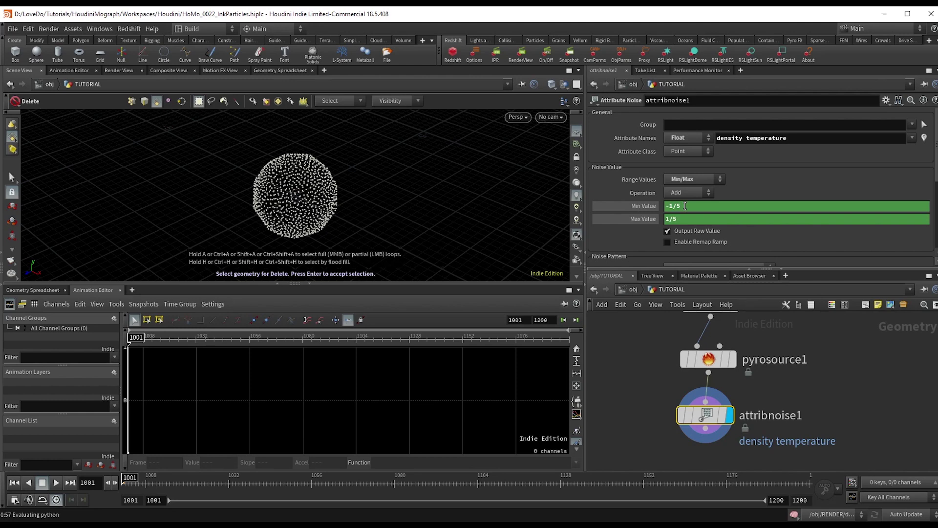
left_click(672, 206)
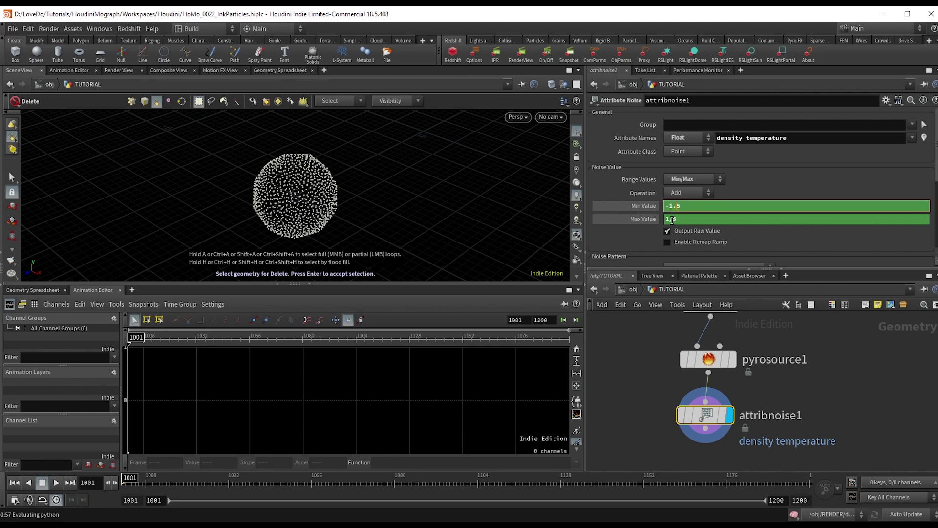
left_click(672, 219)
left_click(760, 183)
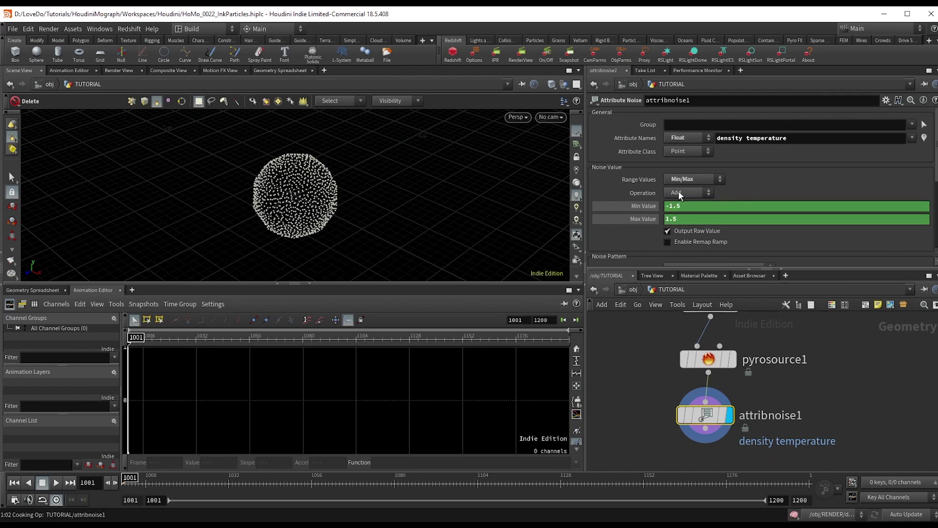
Step: Enable Animate Noise in the Attribute Noise node's animation settings
scroll(669, 198, "down", 5)
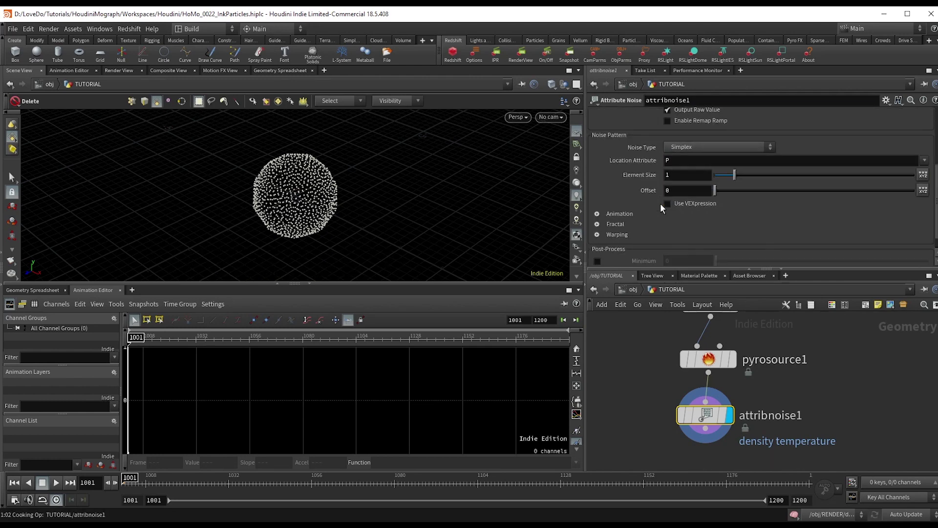
left_click(629, 217)
left_click(678, 228)
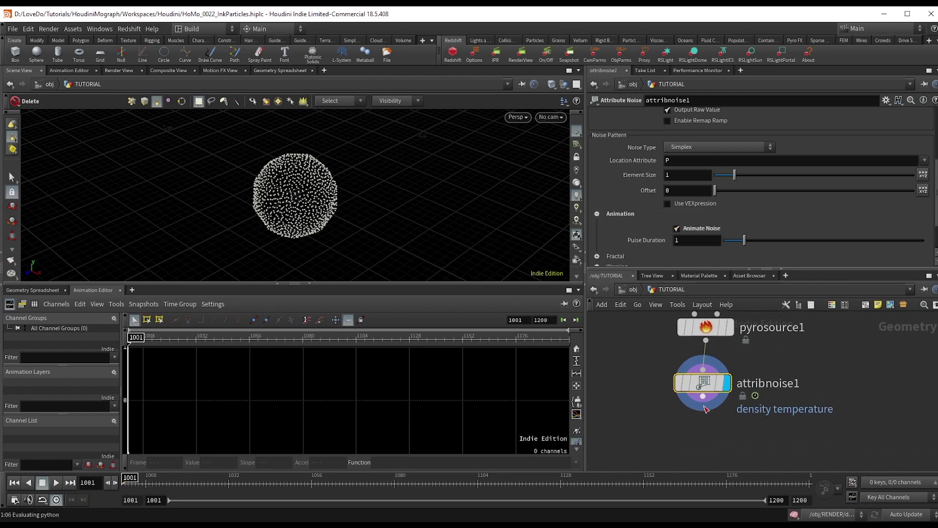
Step: Add an Attribute Create node fed by the Attribute Noise output and display its result
left_click(705, 428)
key("Tab")
type("attr cre")
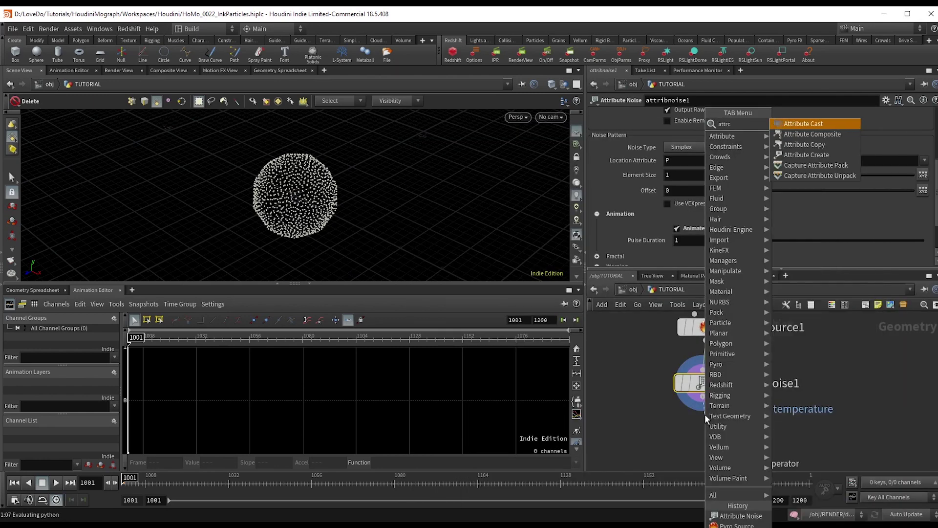
key("Return")
left_click(705, 414)
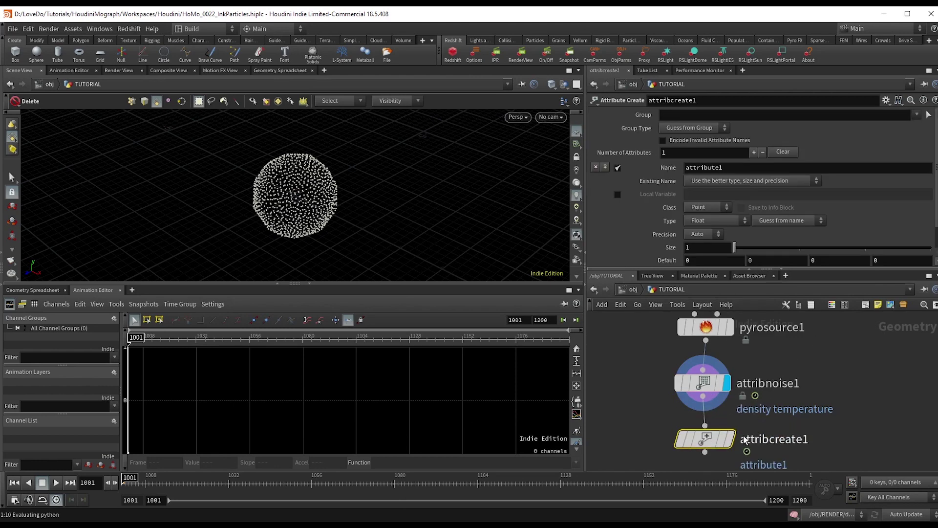
left_click(730, 438)
Step: Name the attribute in the Attribute Create node "vel"
left_click(730, 167)
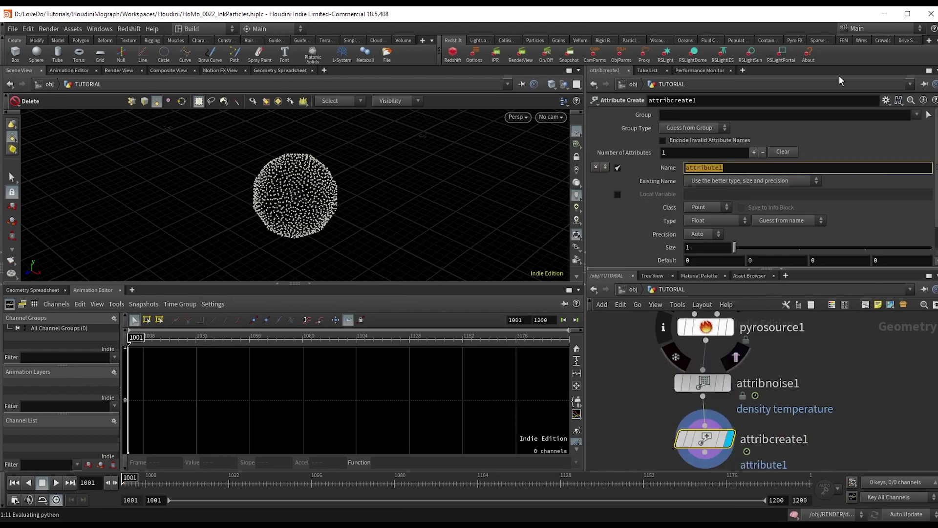
type("vel")
key("Return")
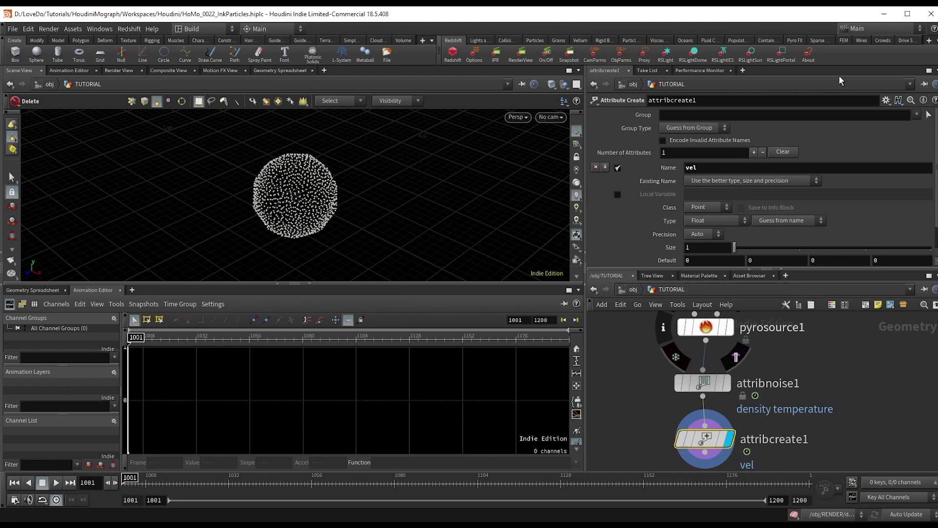
Step: Set the vel attribute's size to 3 and the second component of its value to .5
scroll(659, 209, "down", 2)
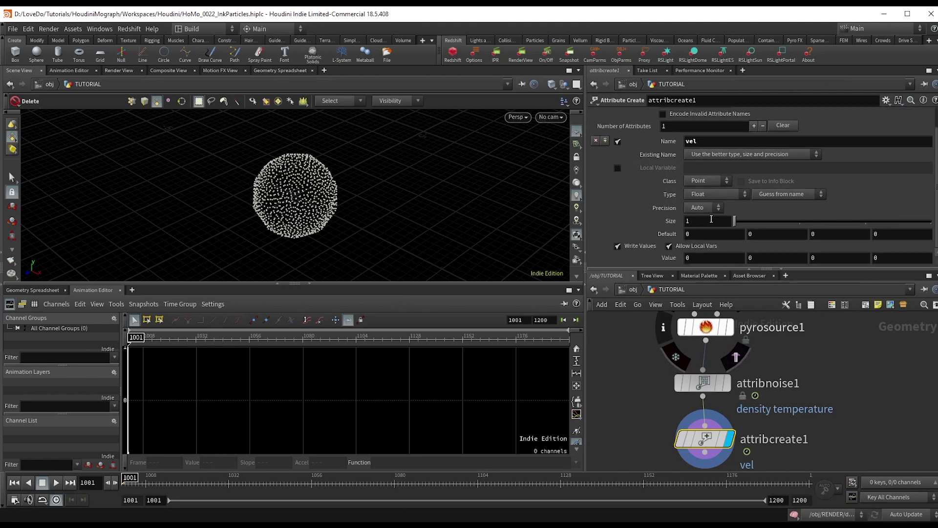
left_click_drag(746, 222, 879, 221)
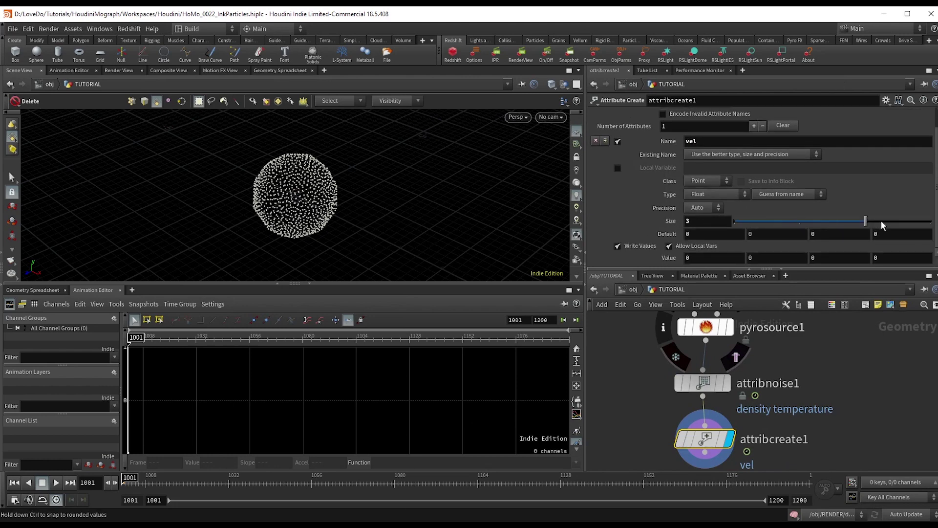
left_click(766, 258)
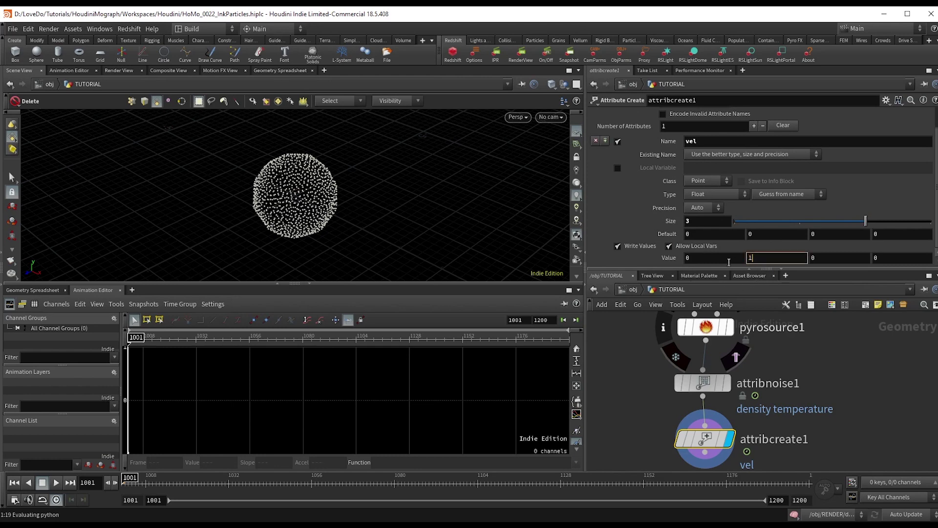
type(".5")
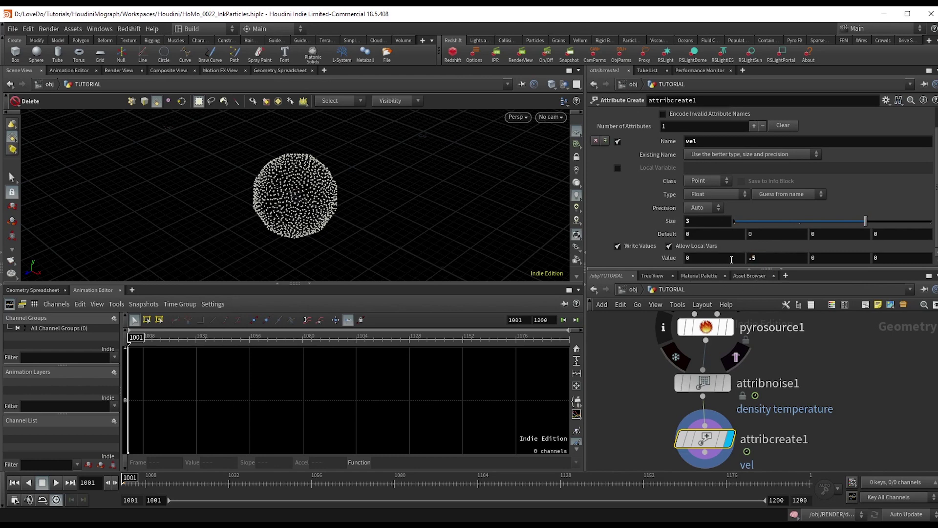
Step: Add a Volume Rasterize Attributes node fed by the Attribute Create output and display its result
scroll(805, 430, "down", 1)
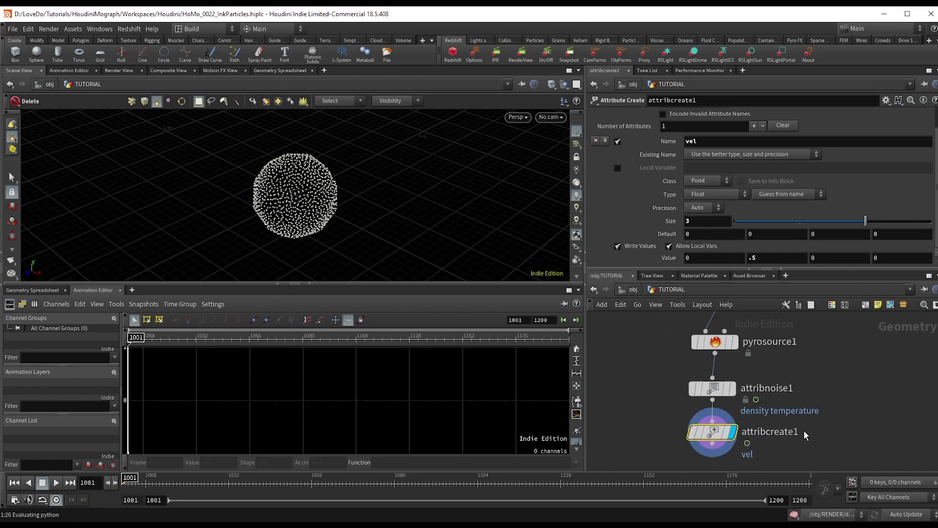
scroll(808, 391, "down", 3)
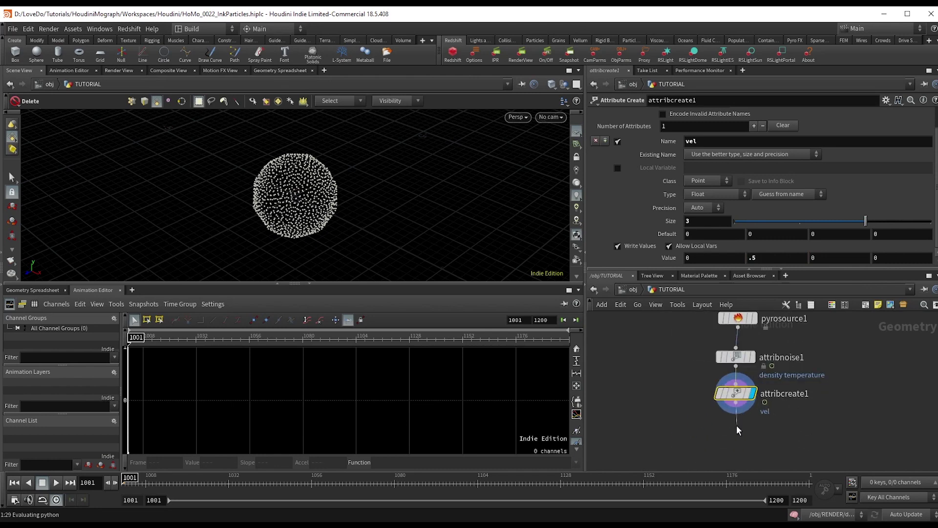
left_click(735, 414)
key("Tab")
type("vol")
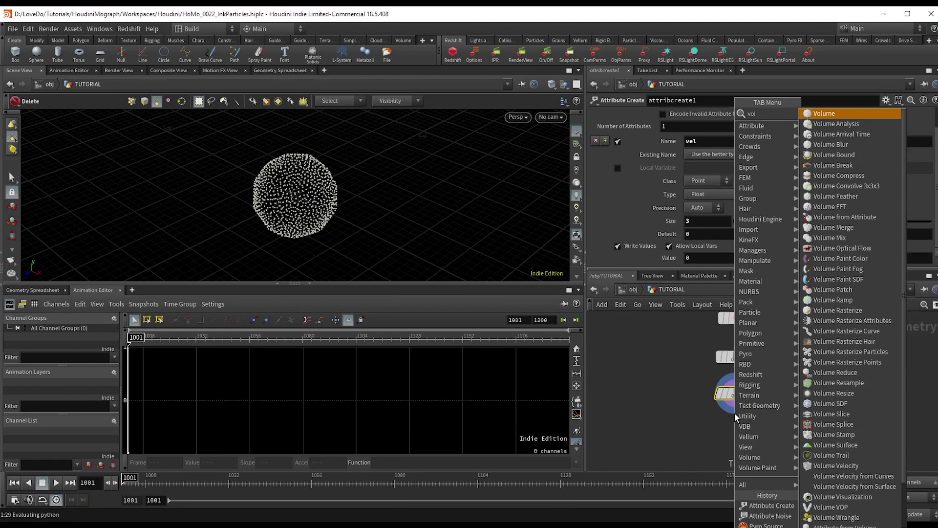
type("ras")
key("Down")
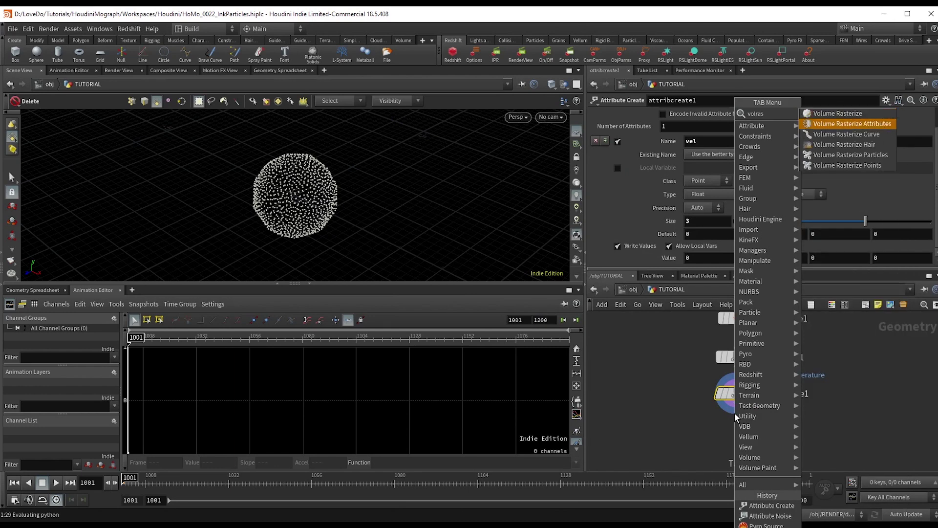
key("Return")
scroll(735, 415, "up", 3)
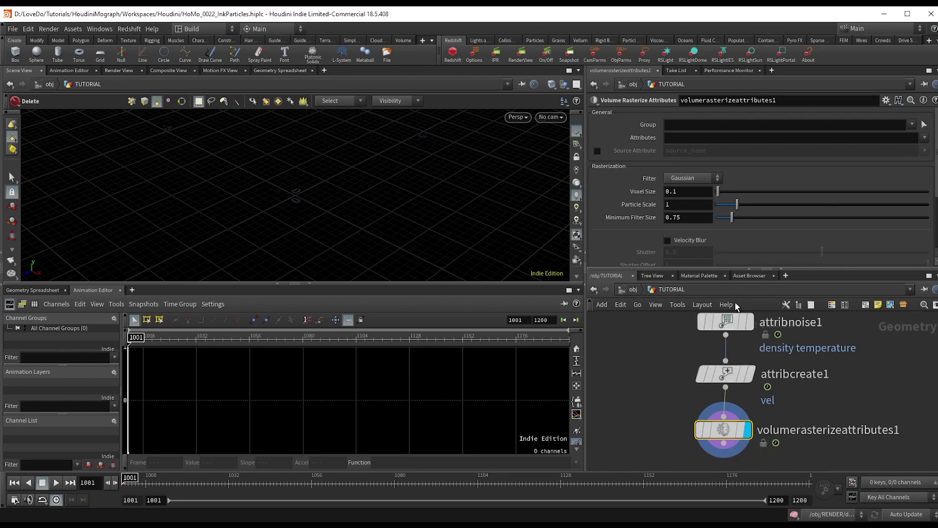
Step: Set the Volume Rasterize Attributes node to rasterize the attributes "density temperature vel"
left_click(725, 322)
scroll(694, 158, "up", 3)
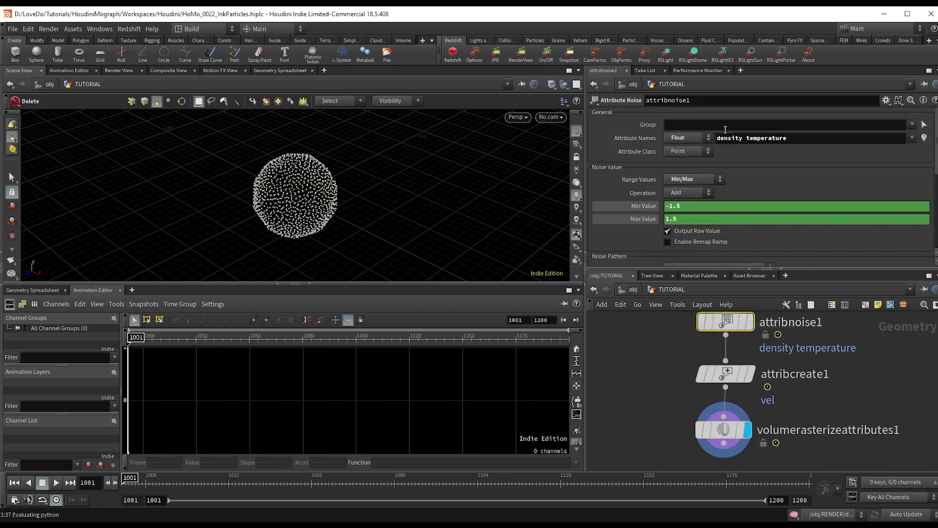
left_click(712, 443)
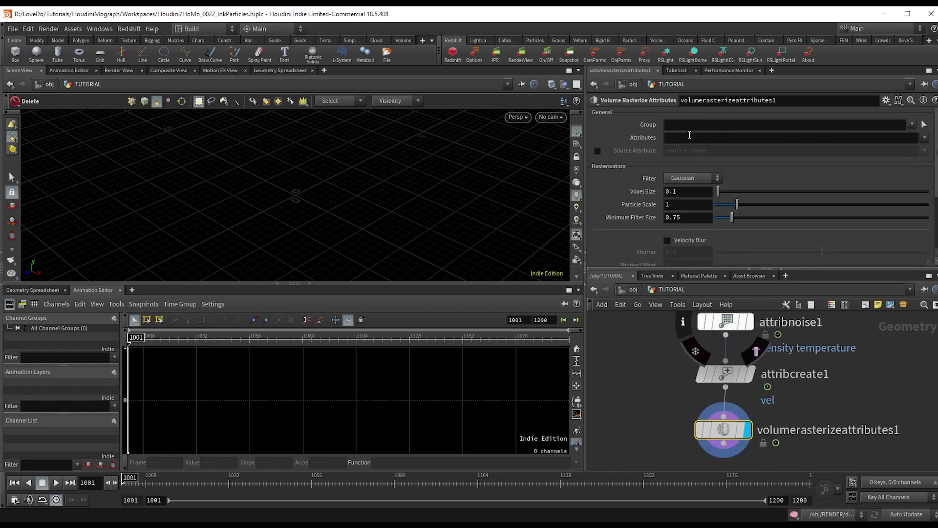
left_click(681, 139)
type("density temperature")
type("vel")
key("Return")
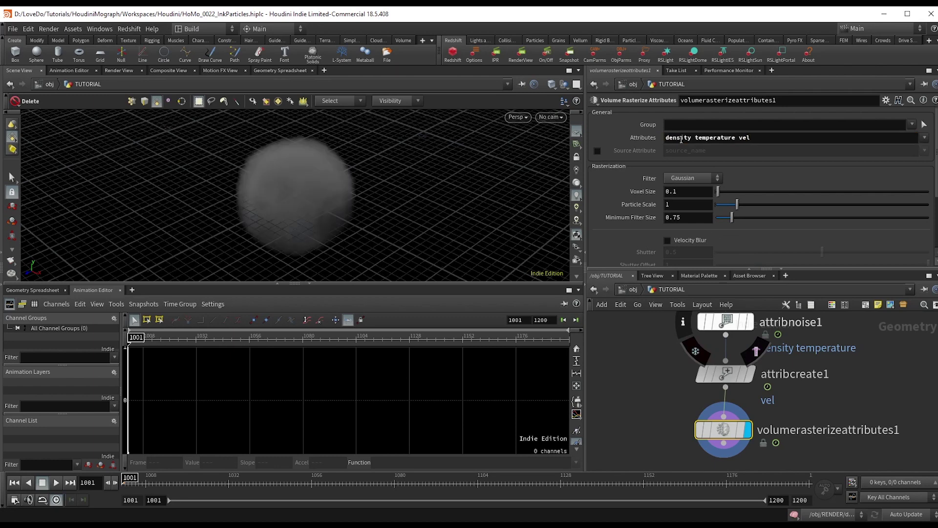
Step: Set the rasterize node's Particle Scale to 0.56 and Voxel Size to 0.027, and check the volume at frame 1078
left_click_drag(353, 200, 356, 180, "alt")
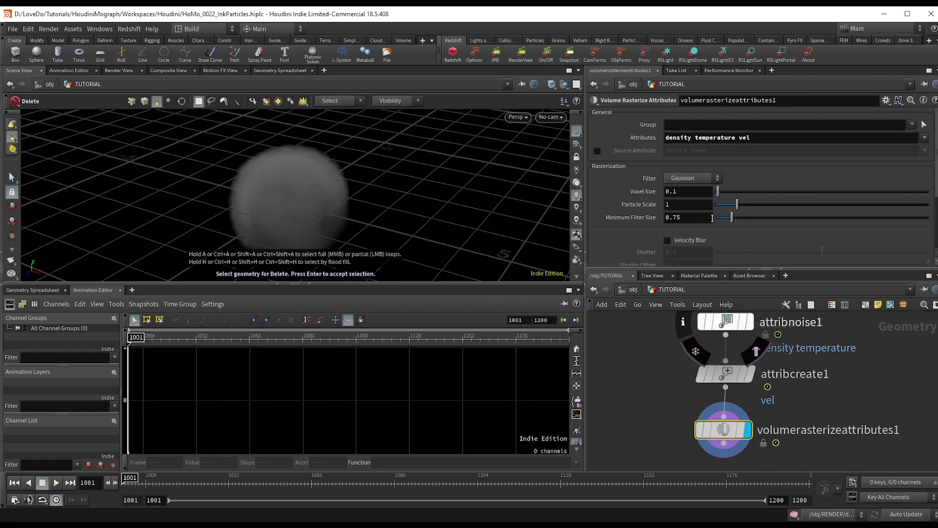
left_click_drag(728, 204, 725, 204)
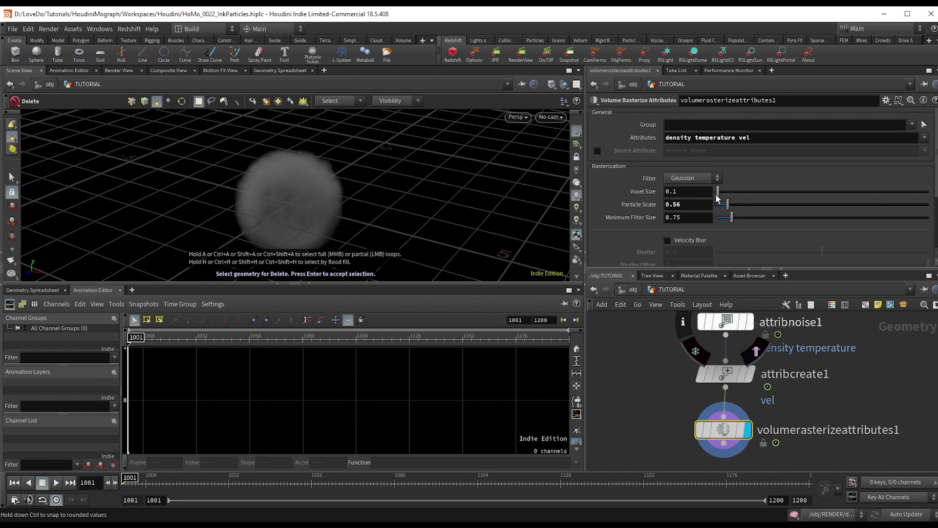
middle_click_drag(700, 192, 319, 169)
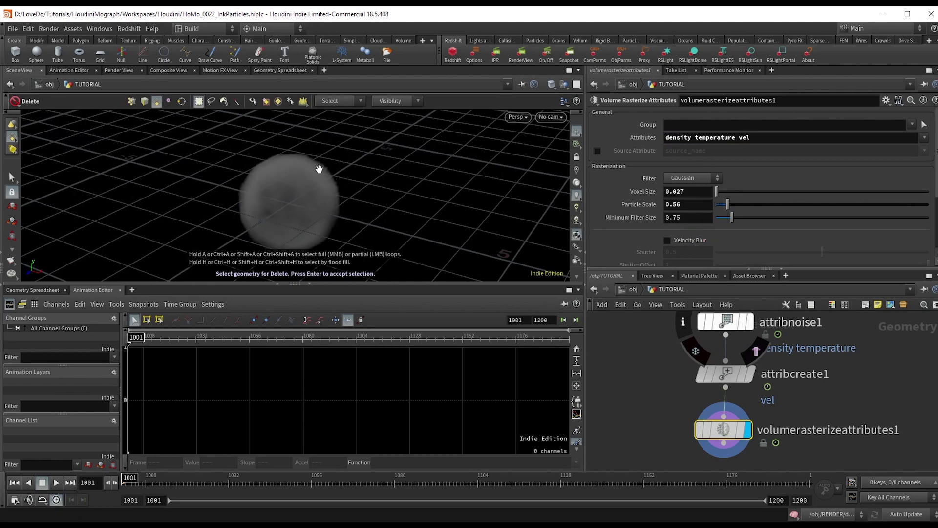
left_click_drag(319, 169, 366, 155, "alt")
left_click_drag(177, 481, 387, 480)
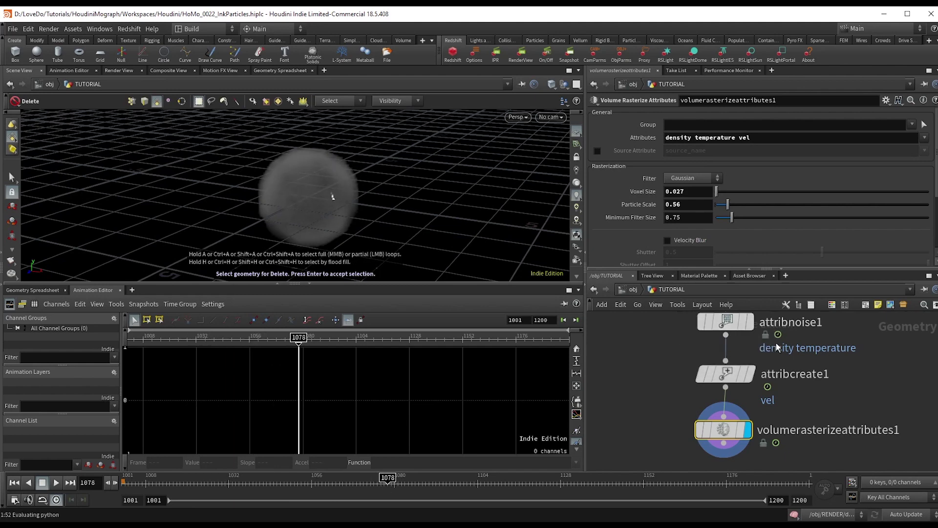
Step: Add a Null node after the Volume Rasterize Attributes node and name it IN_DENSITY
middle_click_drag(865, 425, 876, 377)
left_click_drag(721, 420, 719, 418)
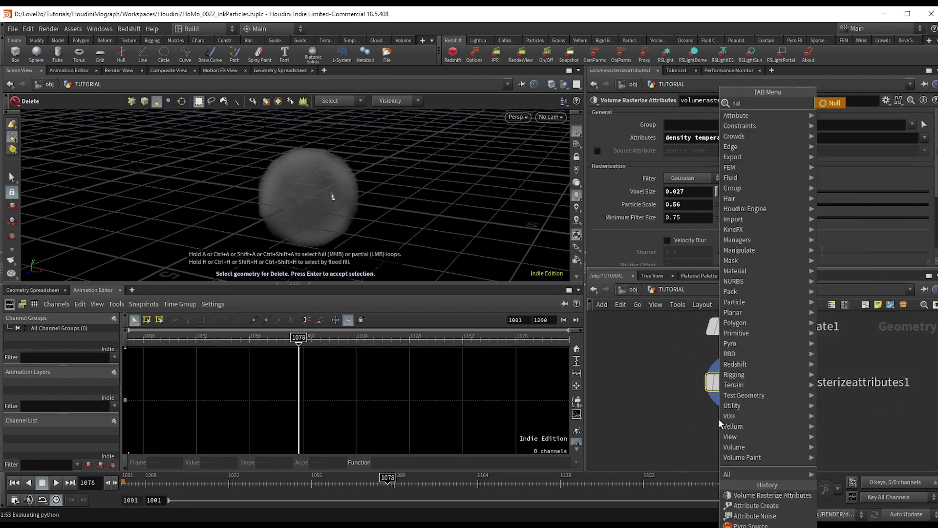
type("null")
key("Return")
double_click(771, 439)
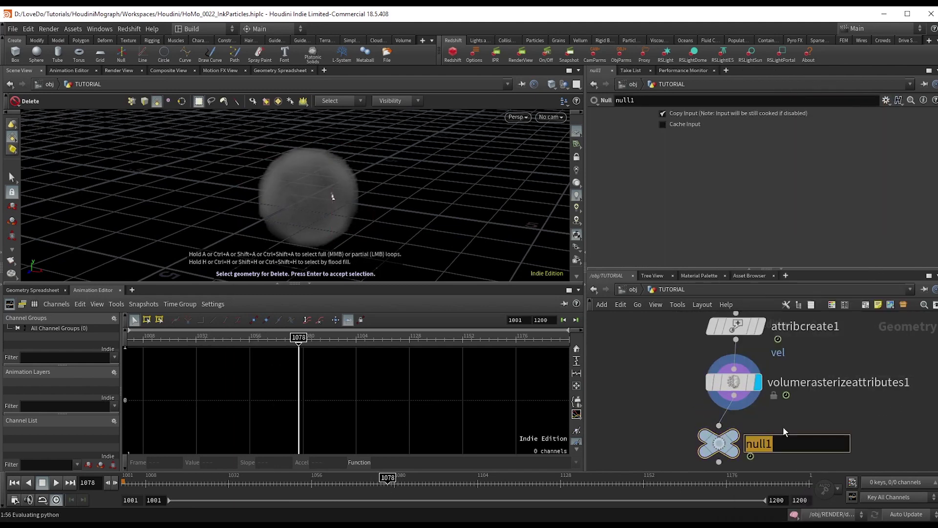
type("IN_DENSITY")
key("Return")
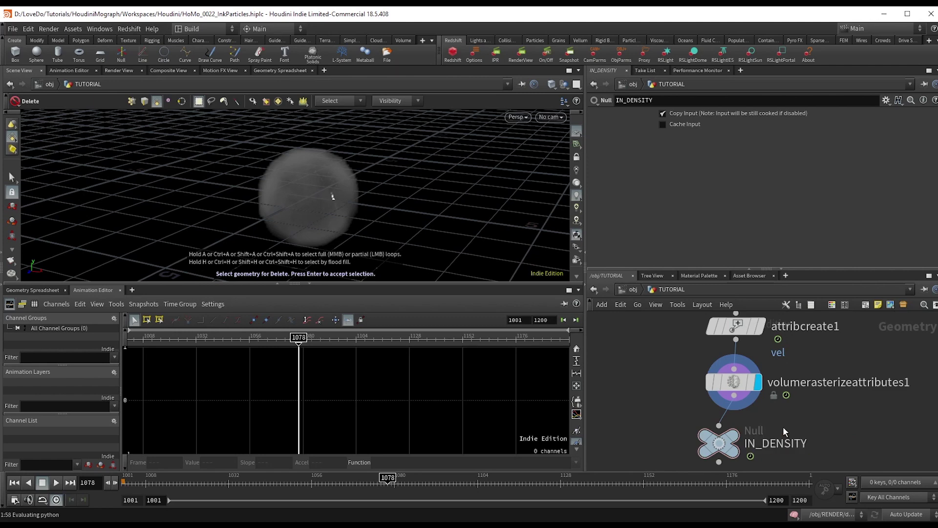
Step: Add a DOP Network node beside the source chain and go inside it
scroll(783, 426, "down", 2)
key("Tab")
type("dopn")
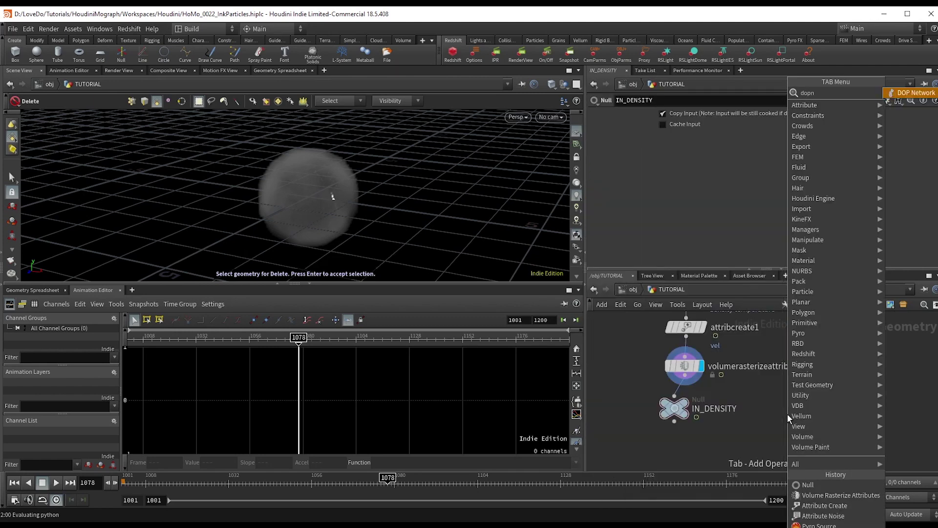
key("Return")
left_click(788, 416)
key("Return")
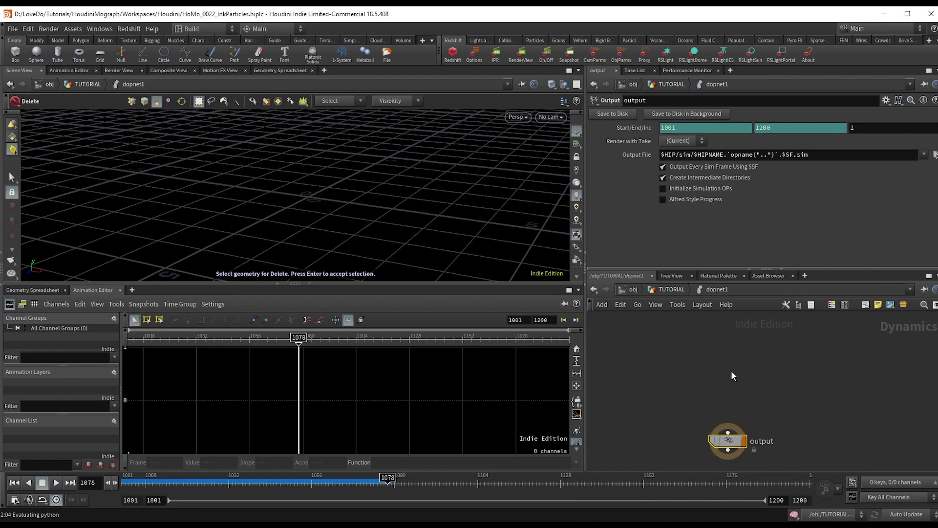
Step: Add a Pyro Solver node and wire it into the DOP network's output node
key("Tab")
type("pyro")
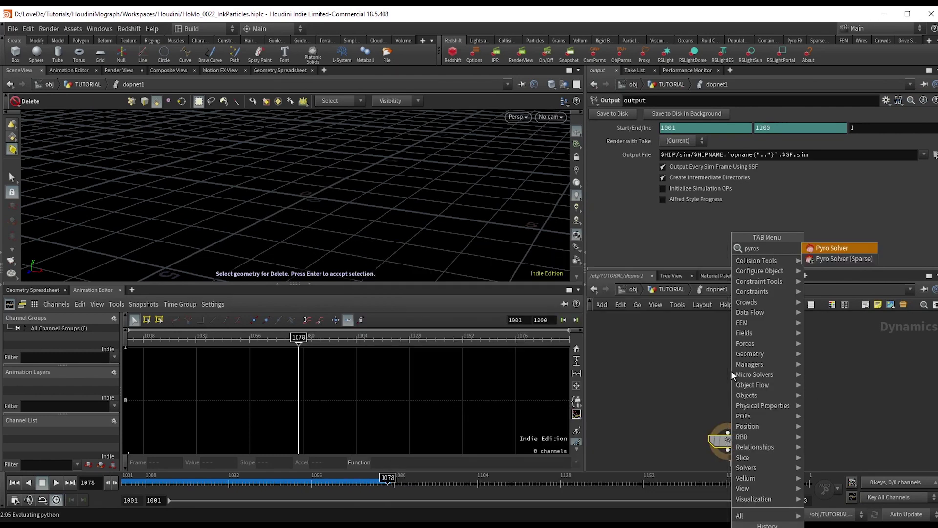
key("Return")
left_click(732, 371)
mouse_move(728, 379)
left_mouse_down()
mouse_move(728, 432)
mouse_move(733, 382)
left_mouse_up()
Step: Add a Smoke Object node connected to the Pyro Solver's first input
key("Tab")
type("smokeo")
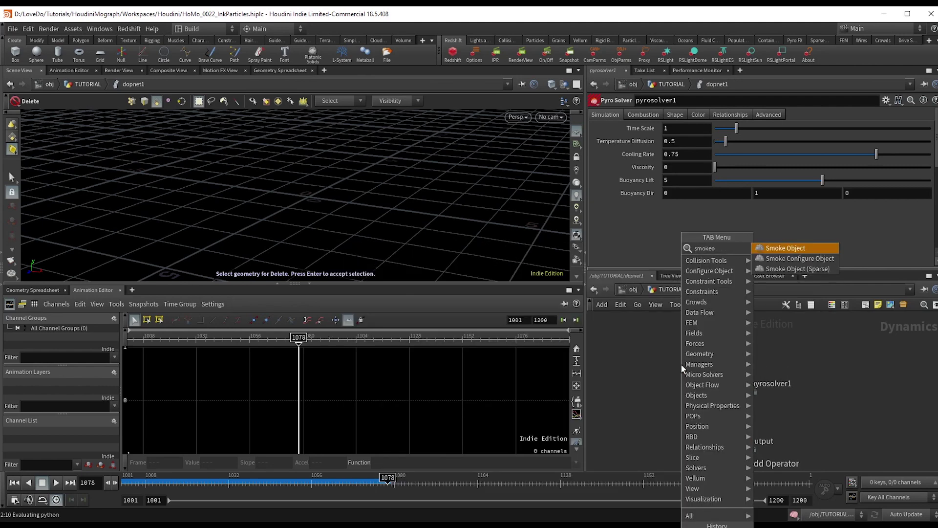
key("Return")
left_click(681, 364)
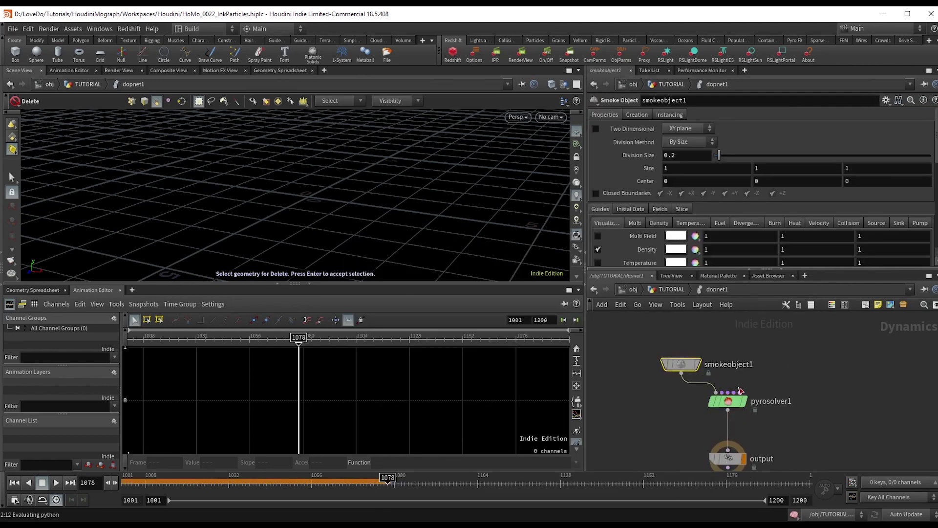
Step: Add a Volume Source node connected to the Pyro Solver's last input
key("Tab")
type("volumeso")
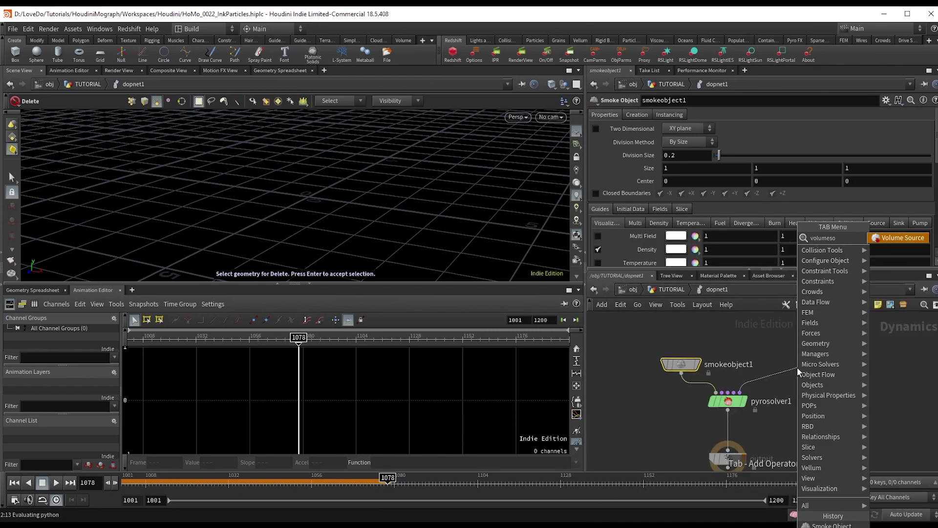
key("Return")
left_click(797, 368)
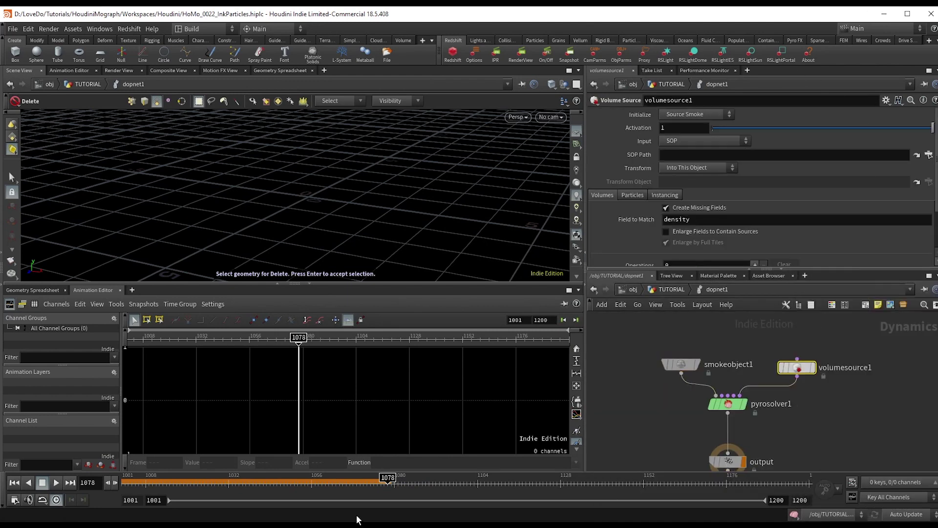
Step: Return to frame 1001 and set the Volume Source's SOP Path to ../../IN_DENSITY
left_click(14, 482)
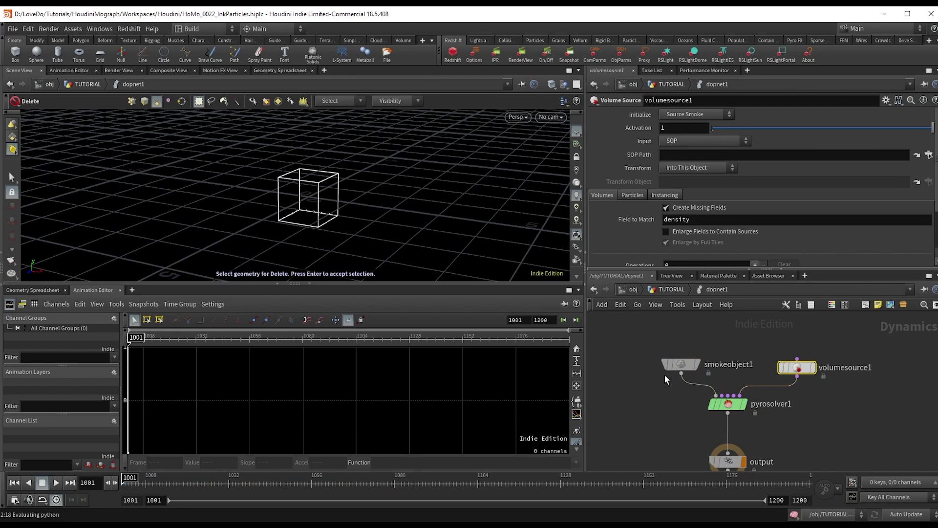
left_click(686, 155)
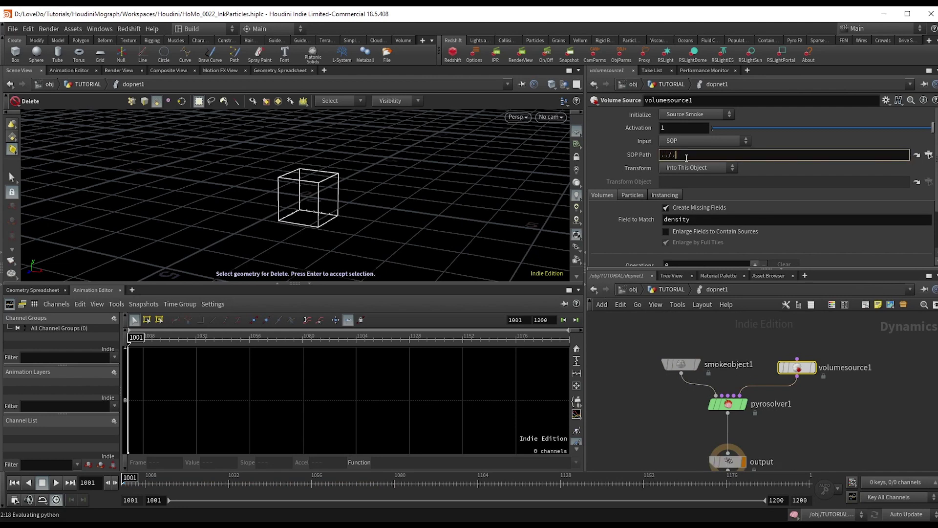
type("../../IN_DENSITY")
key("Down")
key("Return")
key("Return")
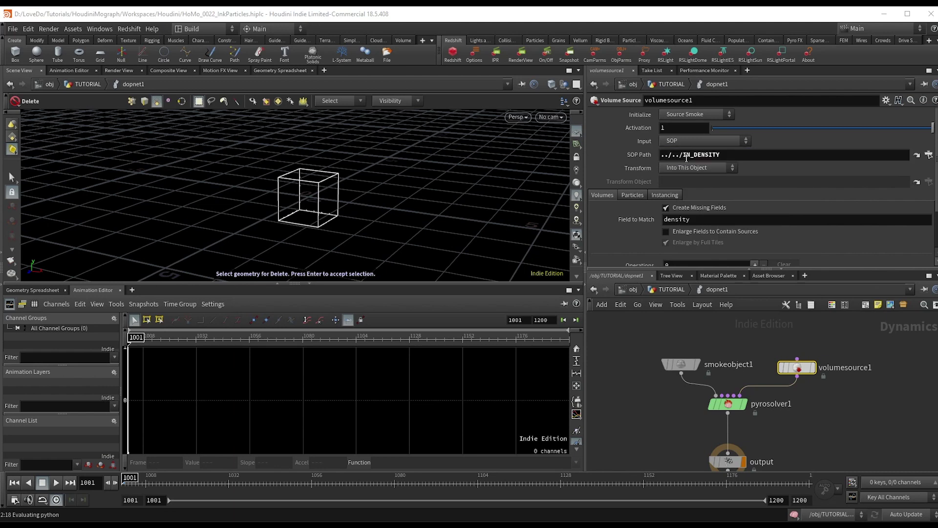
Step: Add three volume source operations to the Volume Source node
scroll(628, 240, "down", 3)
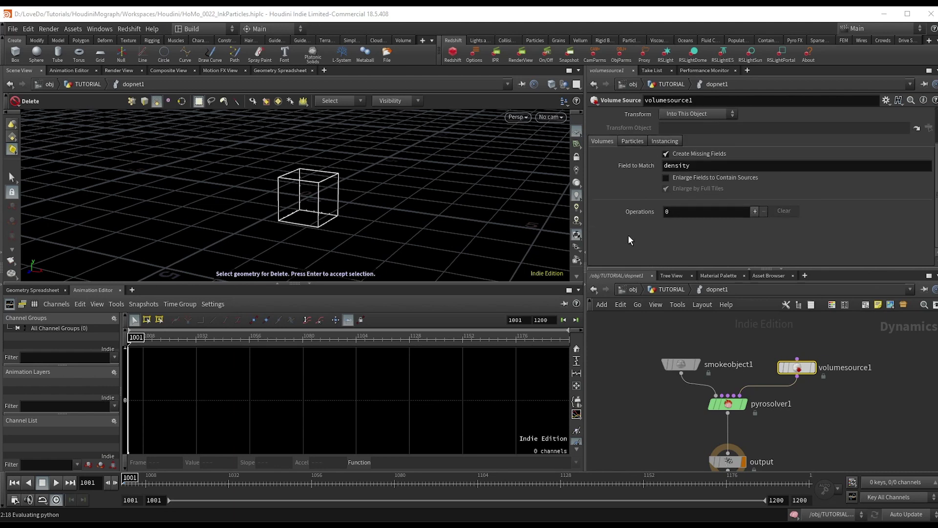
left_click(755, 211)
scroll(761, 190, "down", 3)
left_click(756, 147)
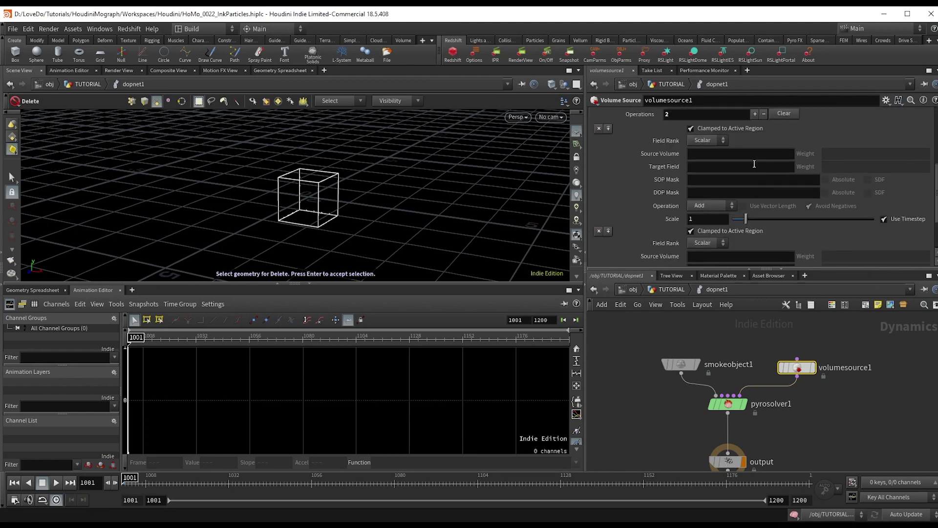
scroll(756, 158, "down", 3)
Step: Set both the Source Volume and the Target Field of the first operation to density
left_click(695, 146)
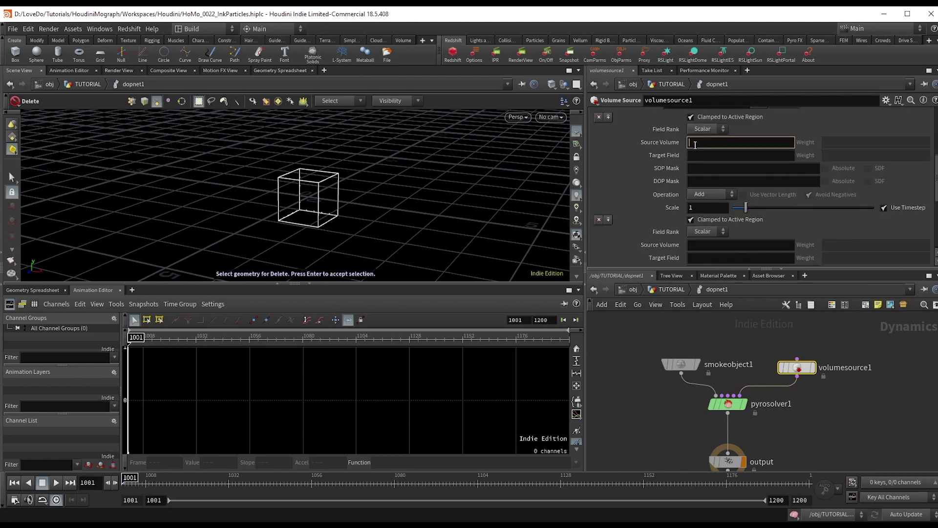
type("density temperature")
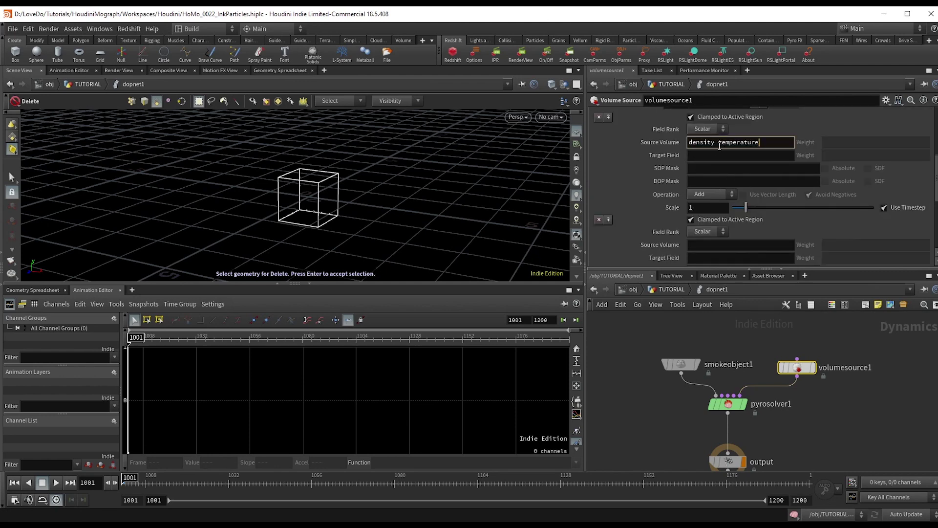
left_click_drag(721, 145, 780, 148)
key("BackSpace")
left_click(715, 155)
type("density temperature")
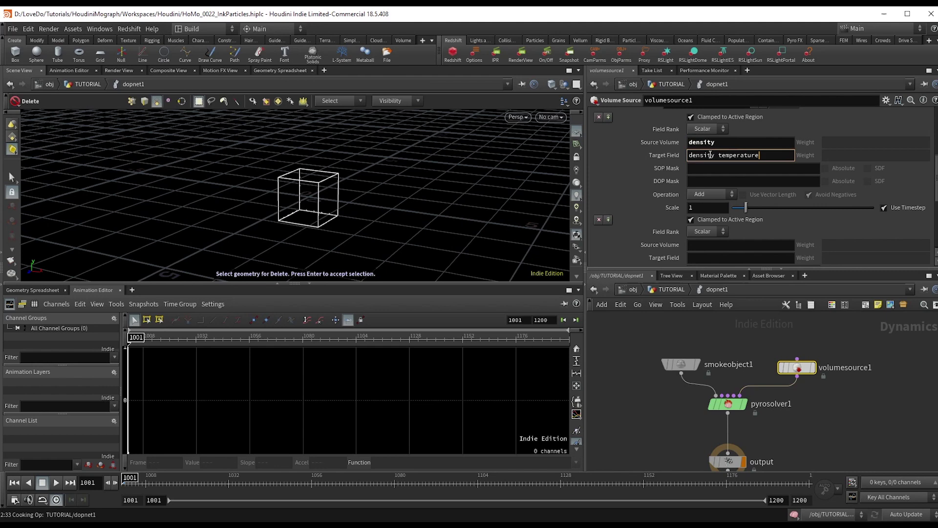
left_click_drag(716, 155, 773, 157)
key("BackSpace")
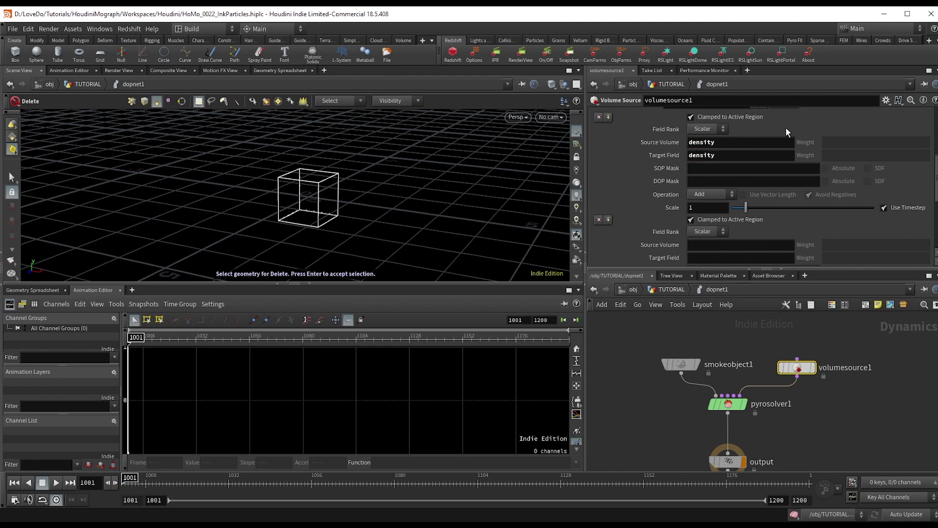
Step: Set both the Source Volume and the Target Field of the second operation to temperature
scroll(753, 161, "down", 2)
left_click(722, 191)
type("density temperature")
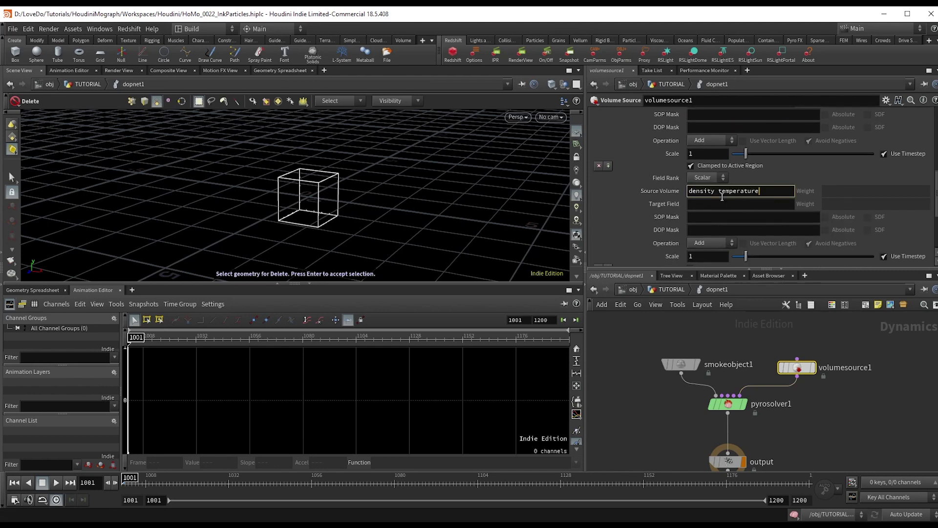
left_click_drag(719, 191, 641, 196)
key("BackSpace")
left_click(748, 205)
type("density temperature")
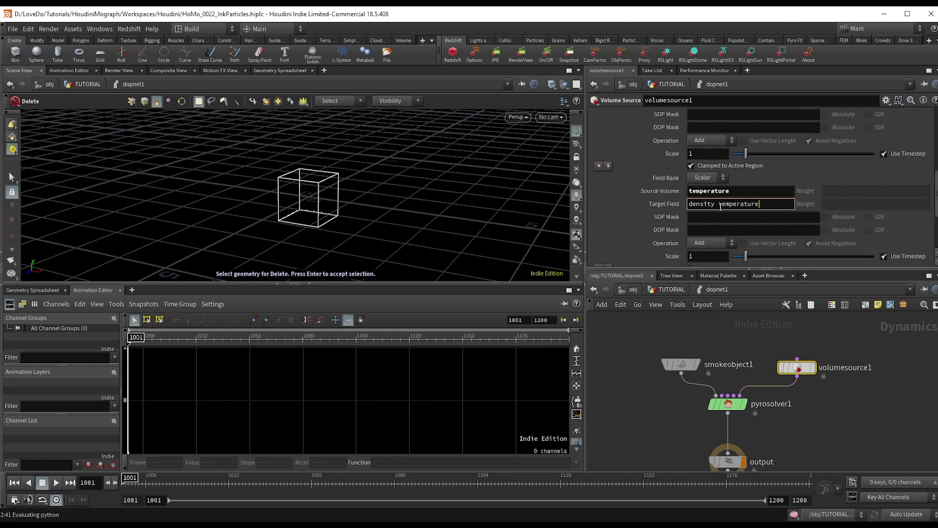
left_click_drag(719, 205, 663, 209)
key("BackSpace")
key("Return")
Step: Set both the Source Volume and the Target Field of the third operation to vel and choose its Field Rank
scroll(694, 211, "down", 3)
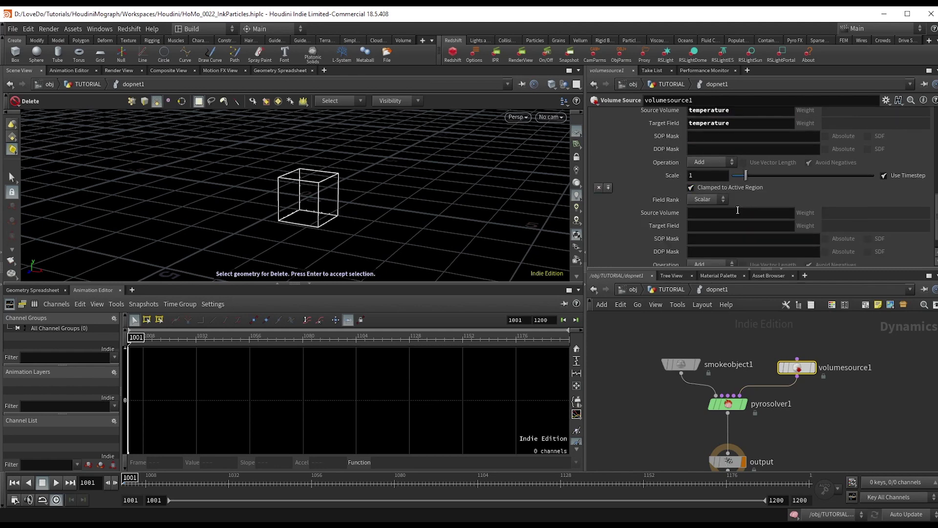
left_click(732, 213)
left_click(727, 226)
type("vel")
left_click(710, 199)
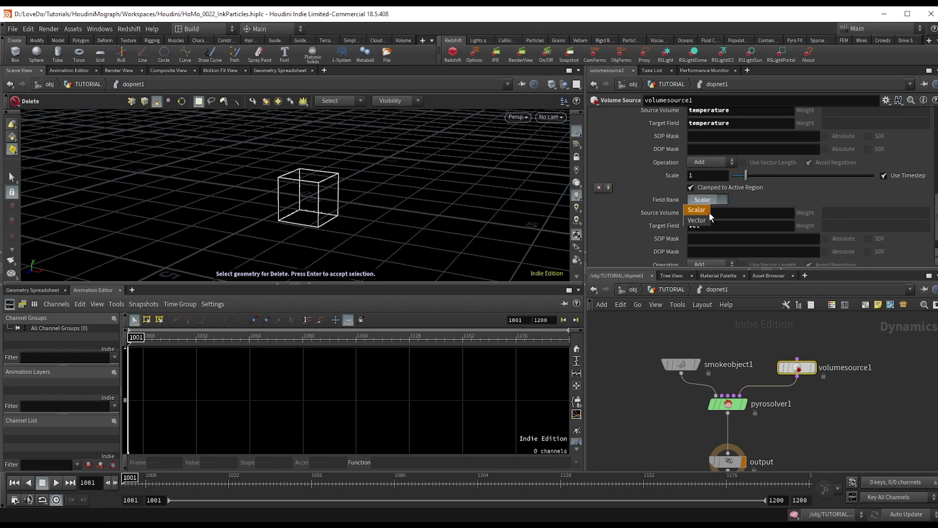
left_click(709, 212)
Step: Set the smoke object's Size to 6 on all three axes, play the simulation to check it, and return to frame 1001
left_click(693, 369)
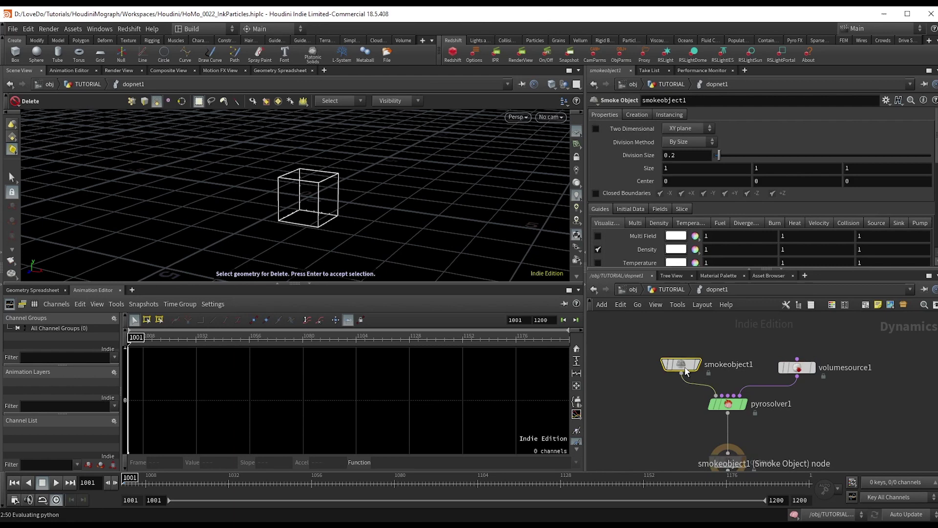
middle_click_drag(652, 170, 684, 152)
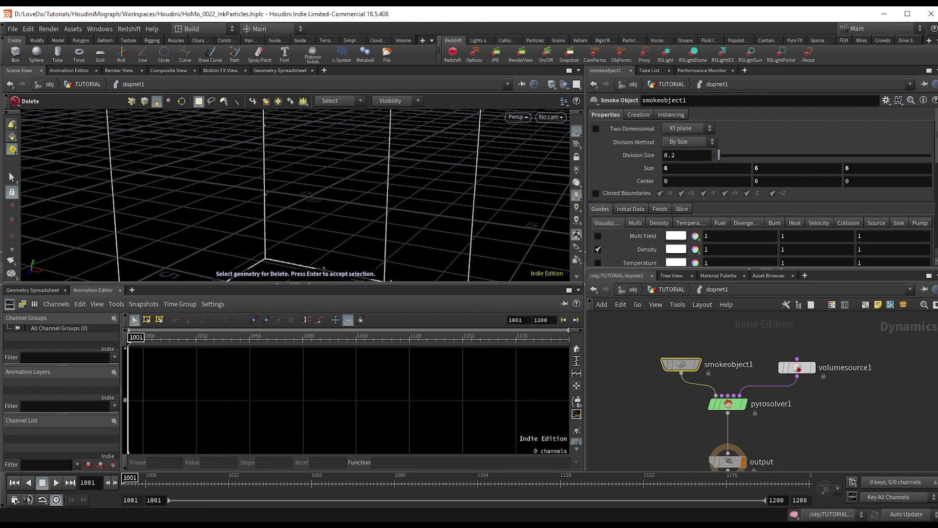
left_click(56, 483)
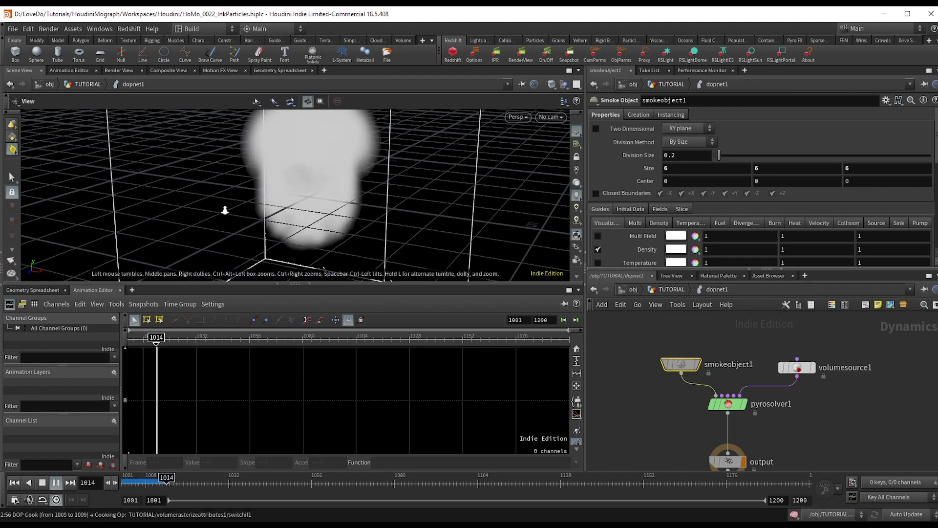
right_click_drag(224, 210, 280, 183, "alt")
left_click_drag(280, 184, 322, 186)
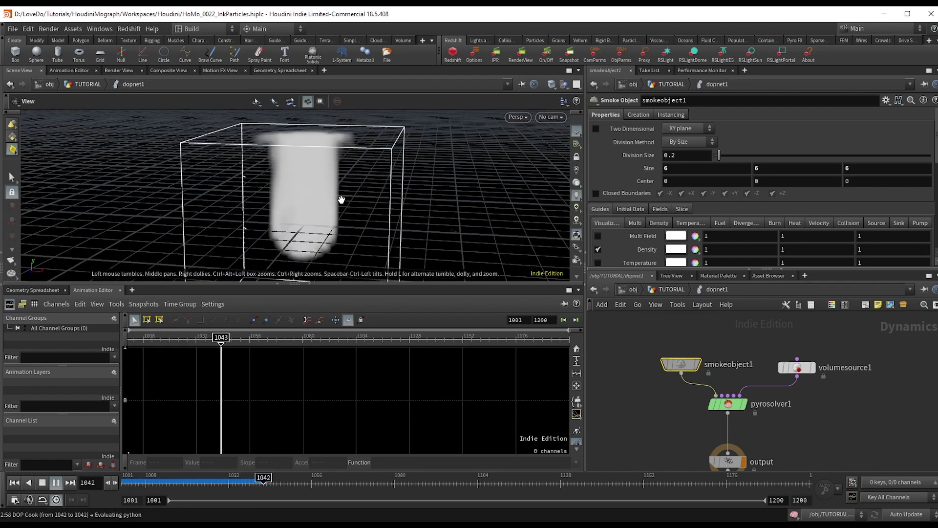
right_click_drag(341, 199, 191, 212, "alt")
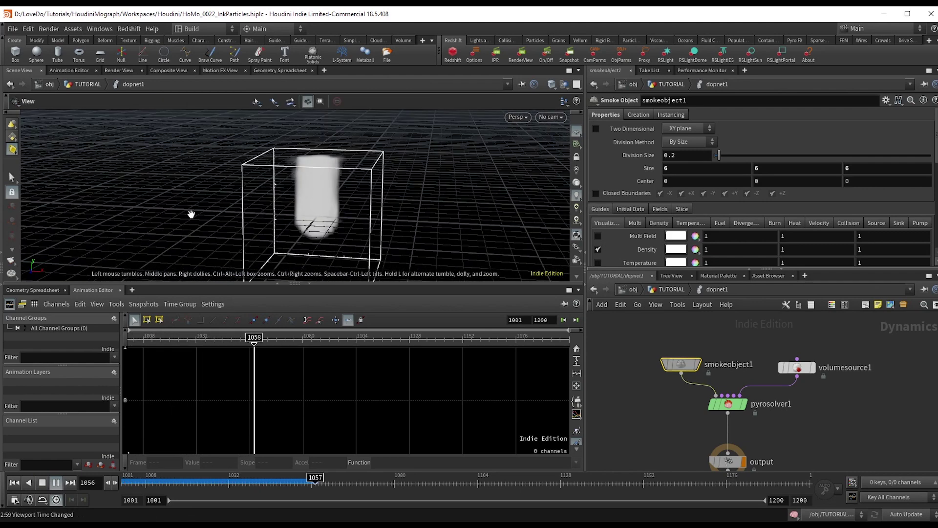
left_click(56, 482)
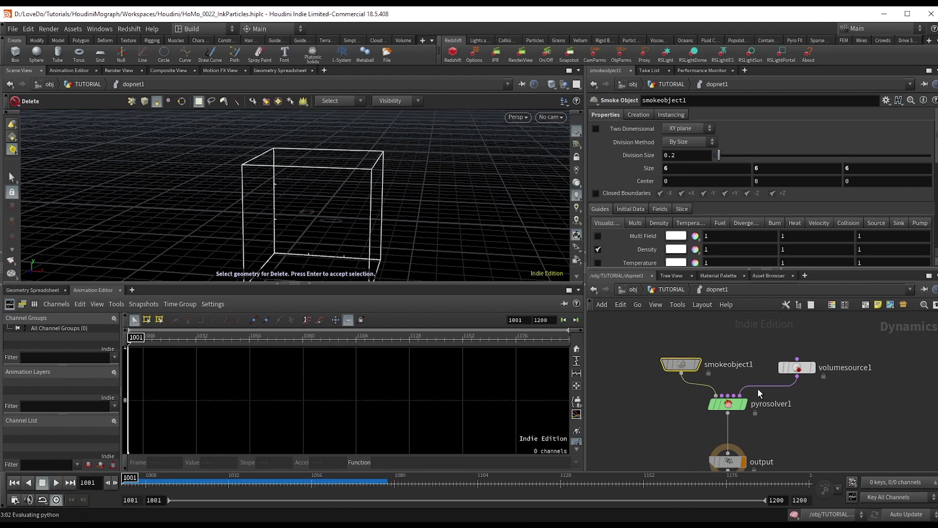
Step: Add a Gas Resize Fluid Dynamic node and connect it to the pyro solver's Pre-solve input
left_click(722, 395)
key("Tab")
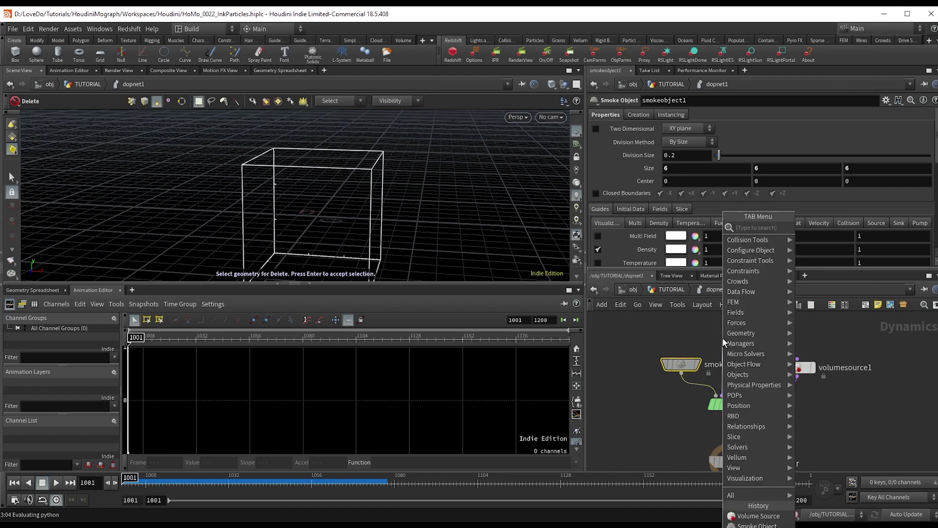
type("gasresf")
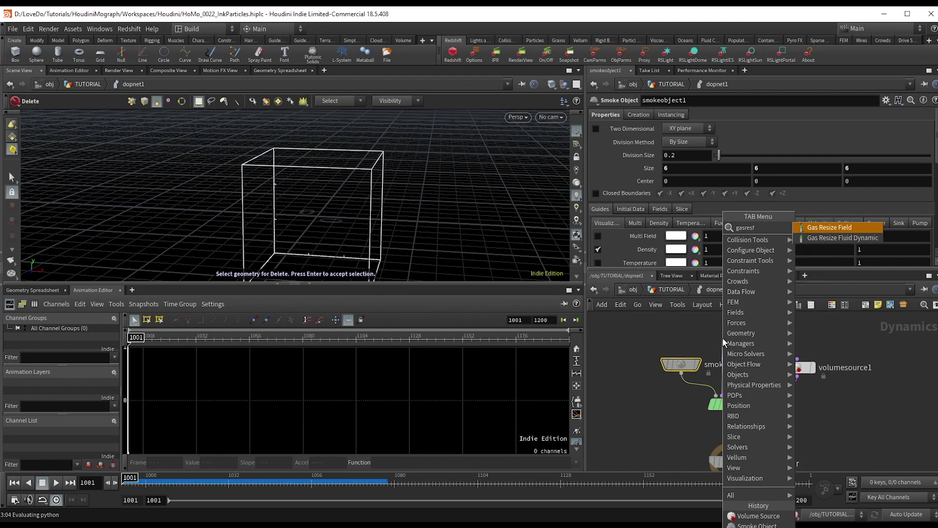
key("Down")
key("Return")
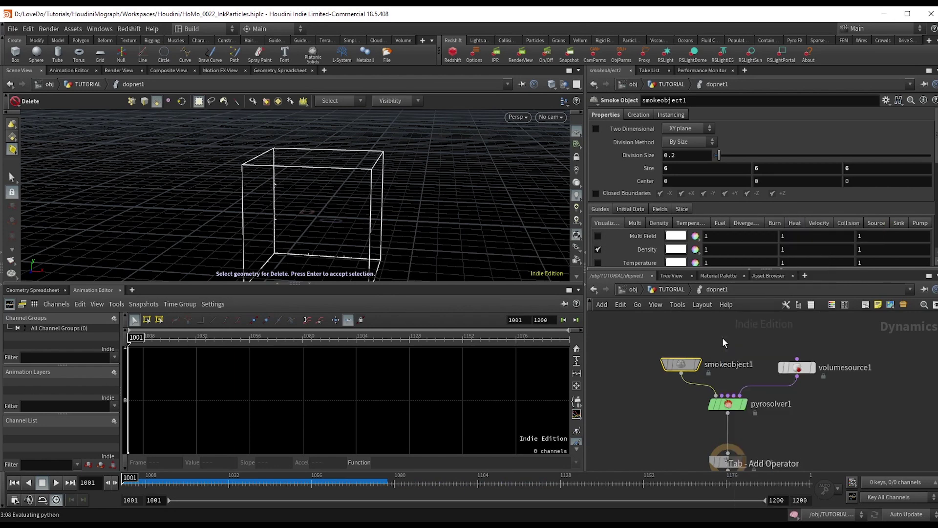
left_click(722, 339)
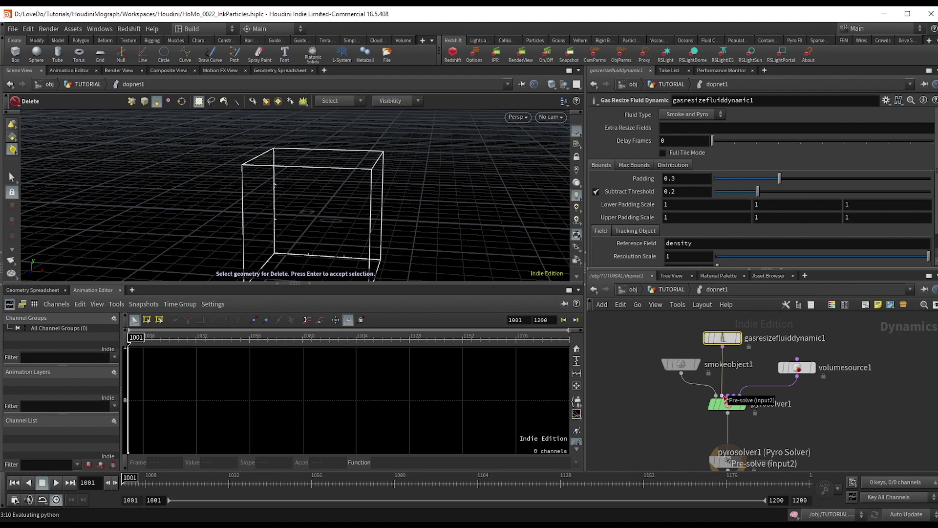
Step: Turn off clamping to the maximum bounds on the Gas Resize Fluid Dynamic node and set its Delay Frames to 1
scroll(646, 209, "down", 1)
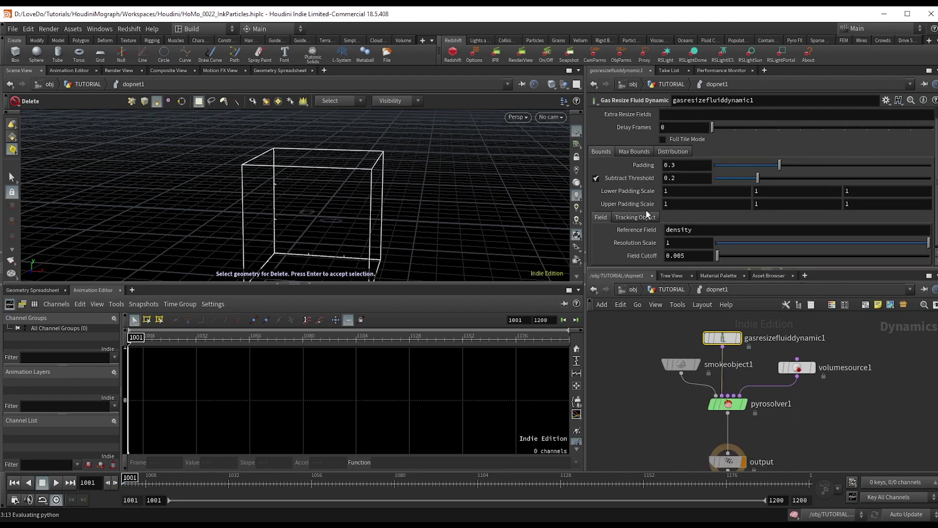
left_click(637, 151)
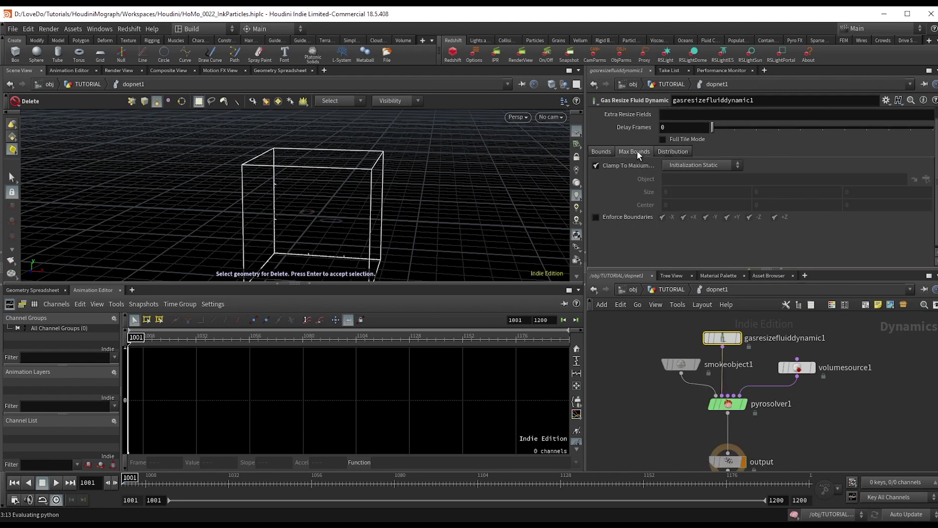
left_click(597, 165)
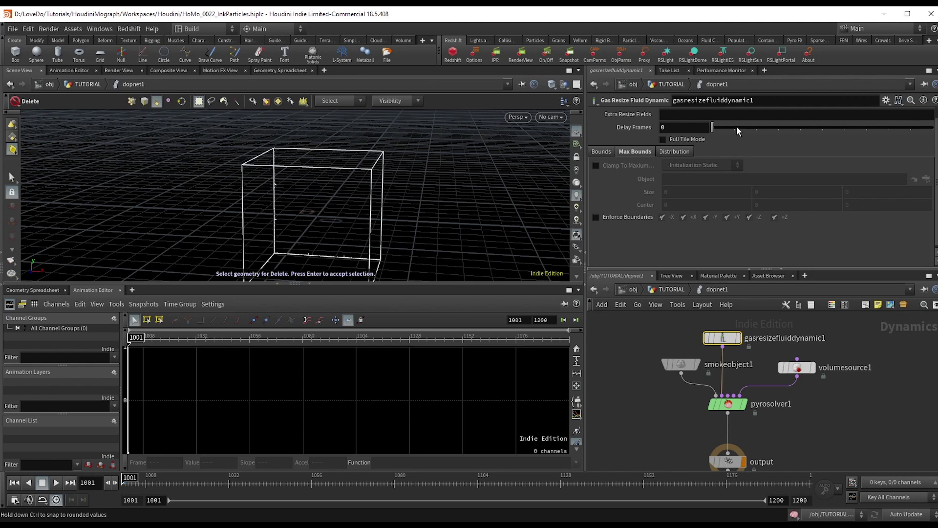
Step: Play the simulation and examine how the smoke and its resizing bounds develop from different viewing angles
left_click(56, 483)
key("Escape")
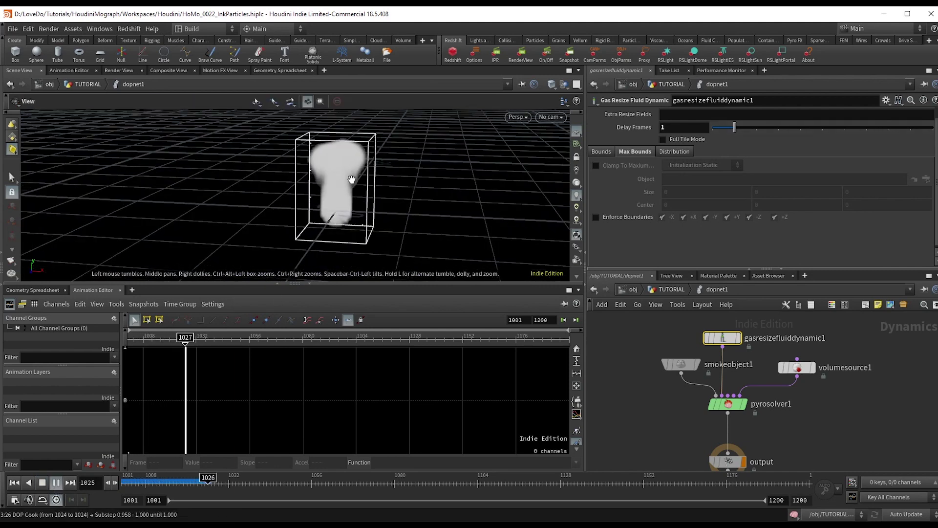
left_click_drag(352, 179, 322, 225)
middle_click_drag(326, 249, 314, 263, "alt")
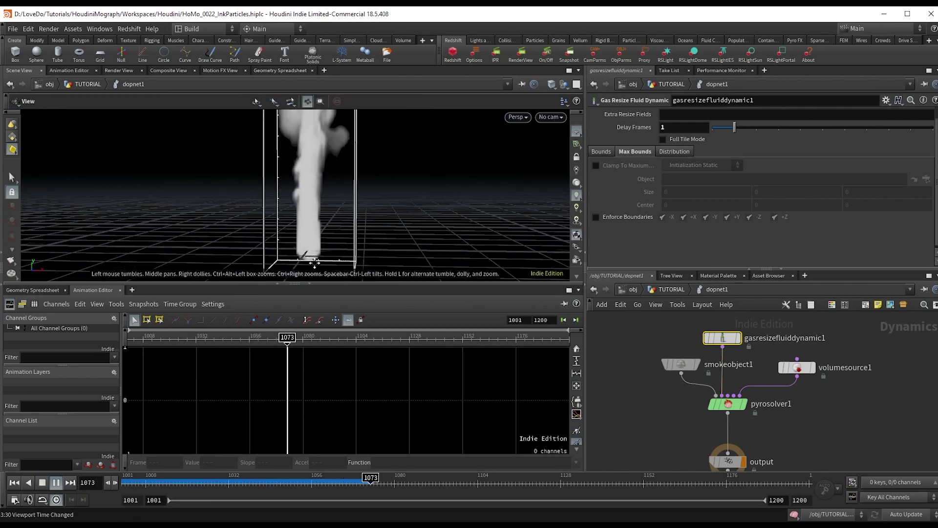
right_click_drag(244, 252, 105, 249, "alt")
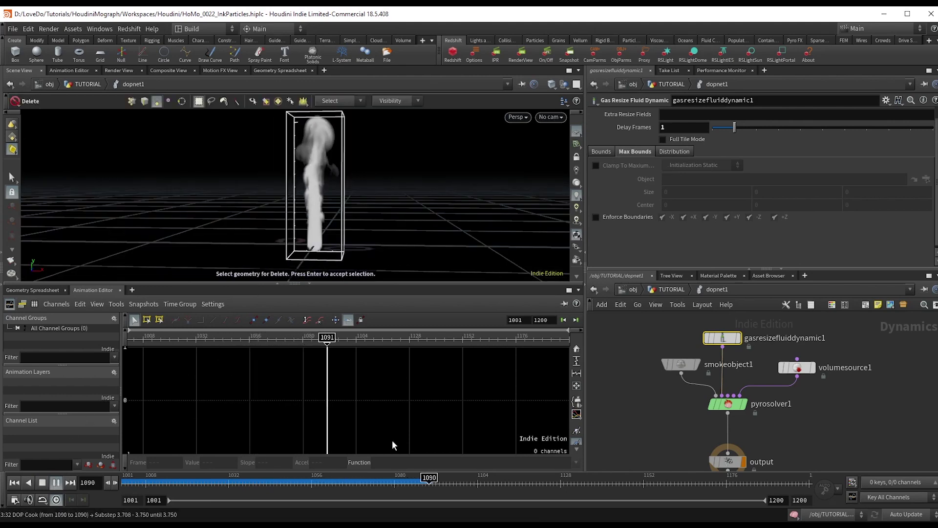
Step: Set the pyro solver's Buoyancy Lift to 1.51 and return to frame 1001
left_click(728, 404)
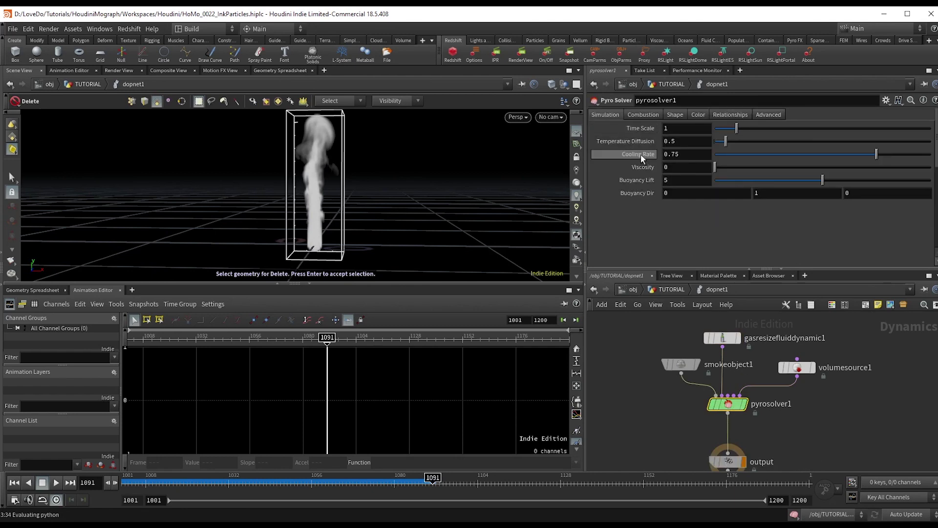
left_click(659, 182)
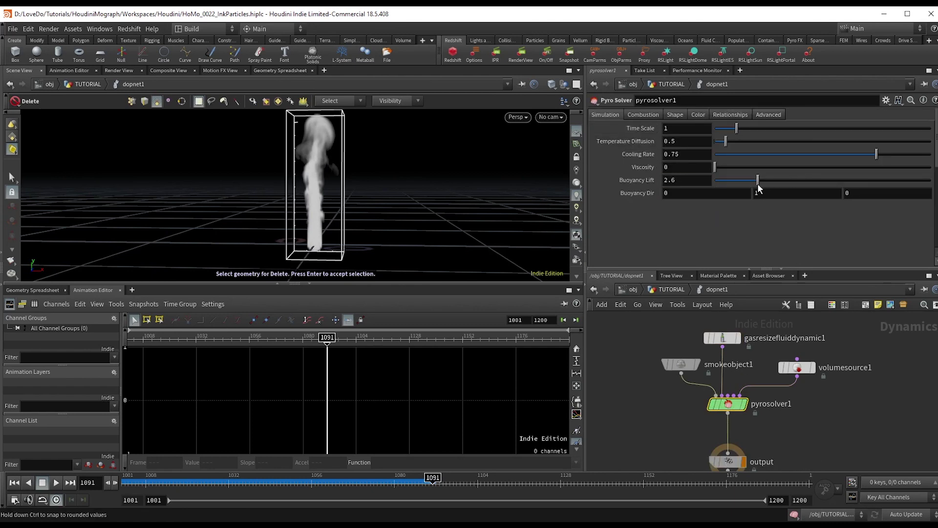
type("1.25")
key("Return")
left_click_drag(741, 183, 747, 186)
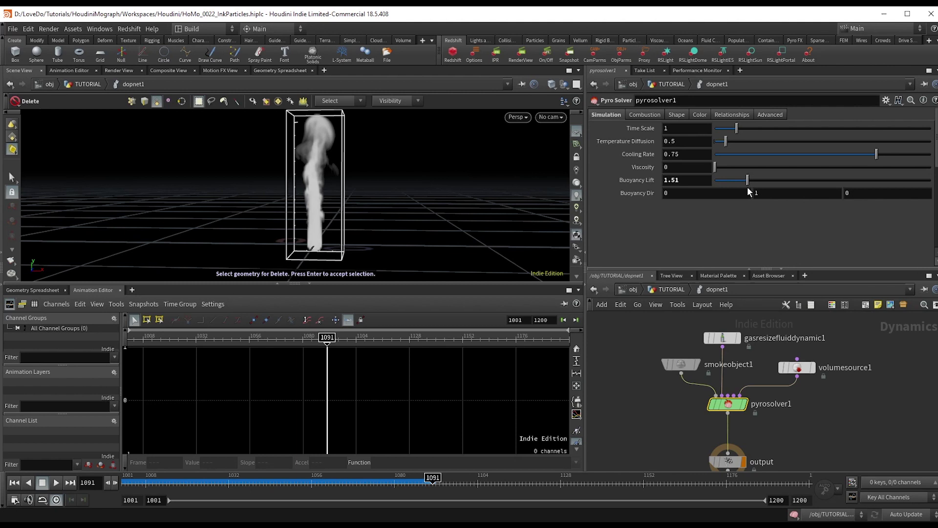
left_click(13, 484)
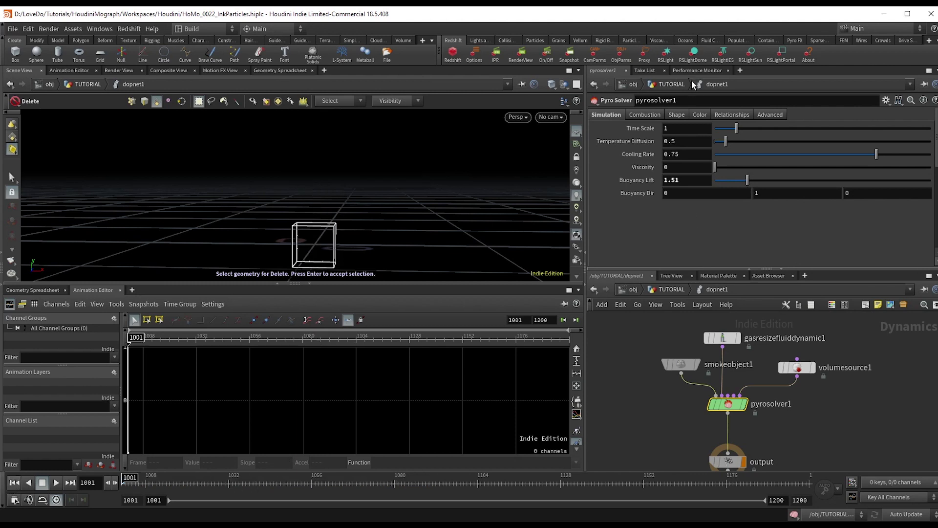
Step: Enable Disturbance and Turbulence in the pyro solver's shape settings
left_click(646, 114)
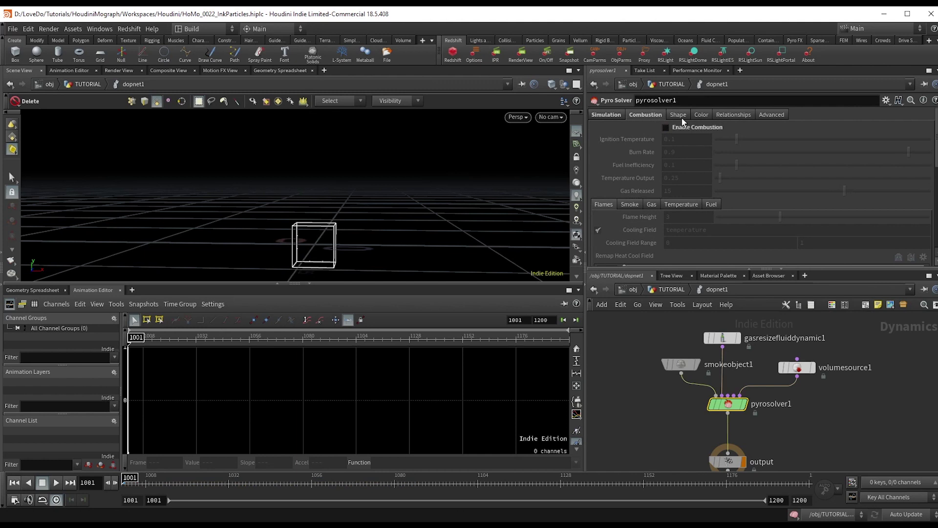
left_click(681, 117)
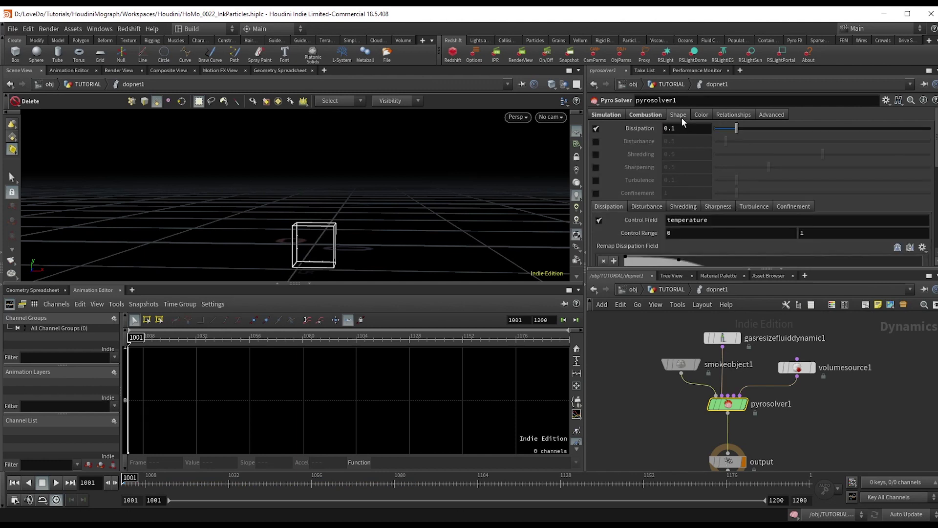
left_click(596, 141)
left_click(595, 180)
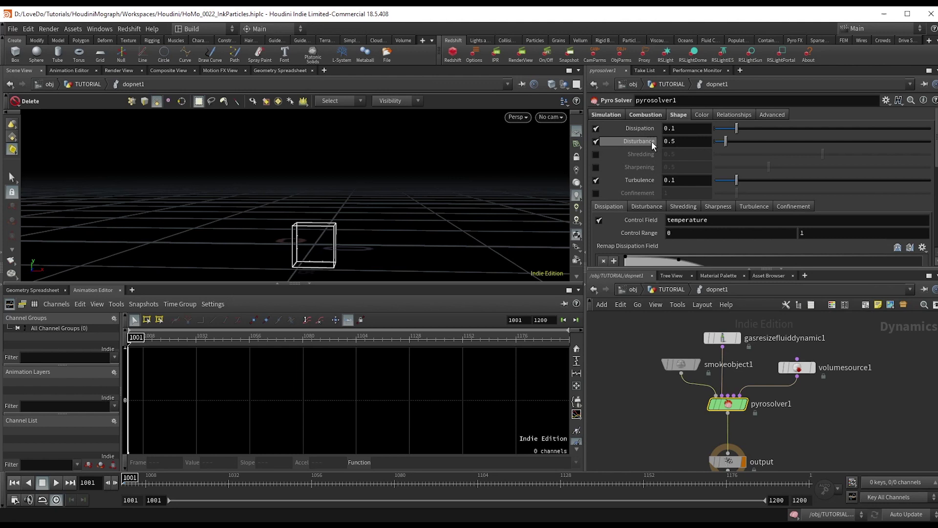
Step: Set the pyro solver's Dissipation to 0.05, Disturbance to 0.05 and Turbulence to 0.075
mouse_move(652, 130)
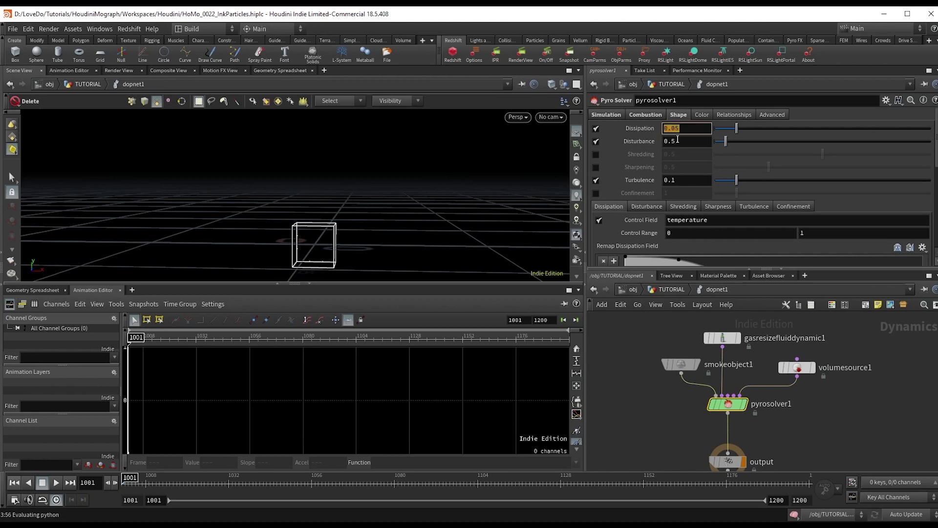
left_click_drag(678, 140, 656, 143)
type("0.05")
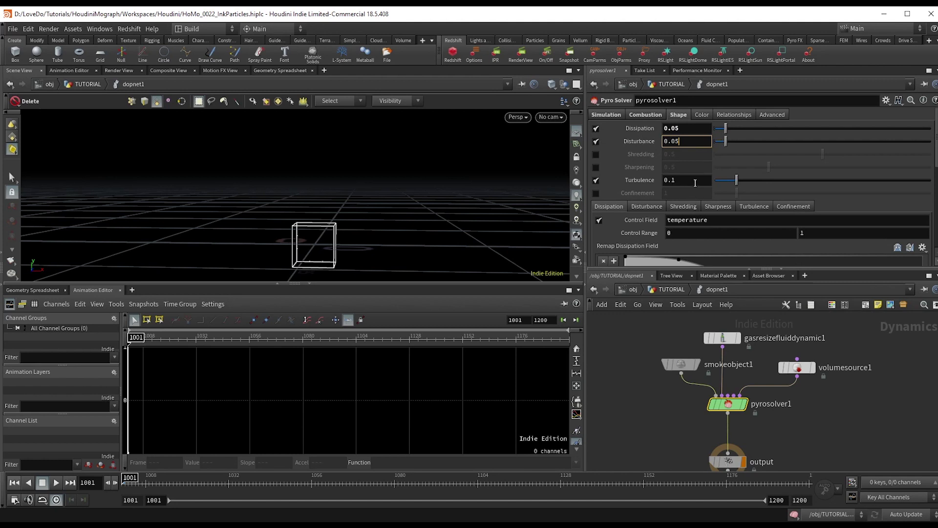
left_click(684, 180)
type("0.05")
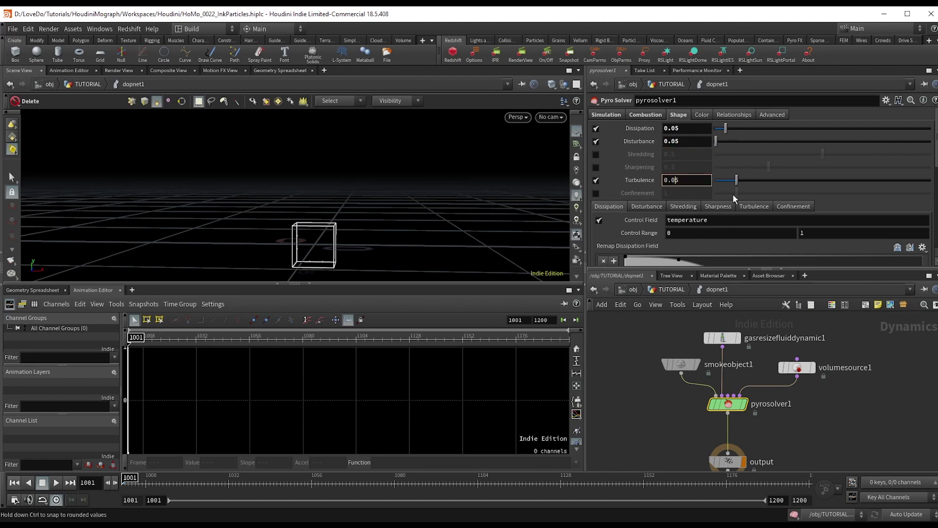
type("7")
key("Return")
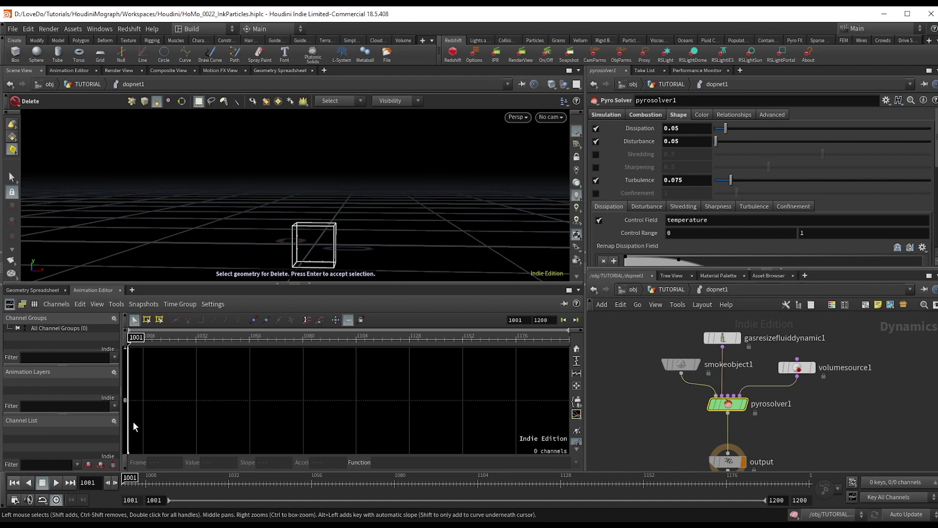
Step: Play the simulation to examine the reshaped smoke plume, then return to frame 1001
left_click(57, 483)
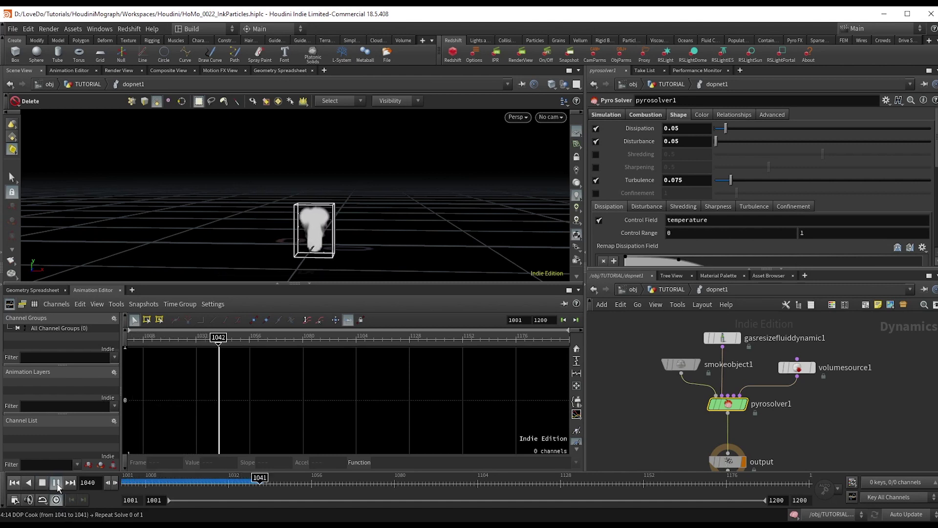
mouse_move(343, 222)
left_mouse_down("alt")
mouse_move(403, 205)
mouse_move(274, 220)
mouse_move(386, 213)
mouse_move(342, 232)
left_mouse_up("alt")
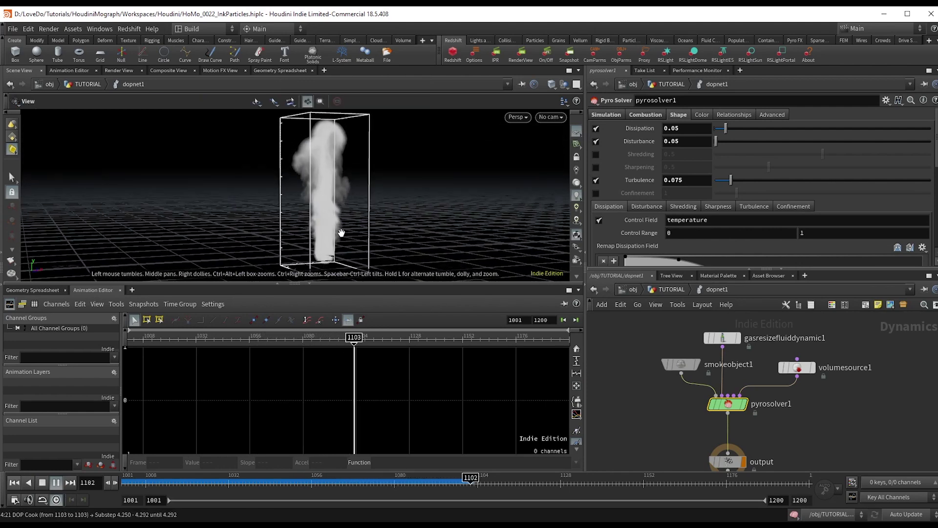
left_click(69, 486)
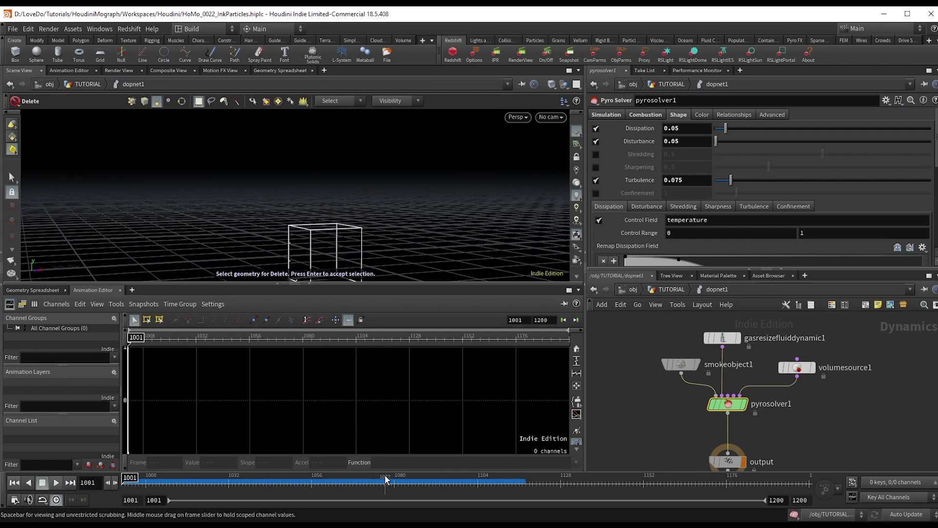
Step: Set the smoke object's Division Size to 0.15 and replay the simulation
left_click(681, 365)
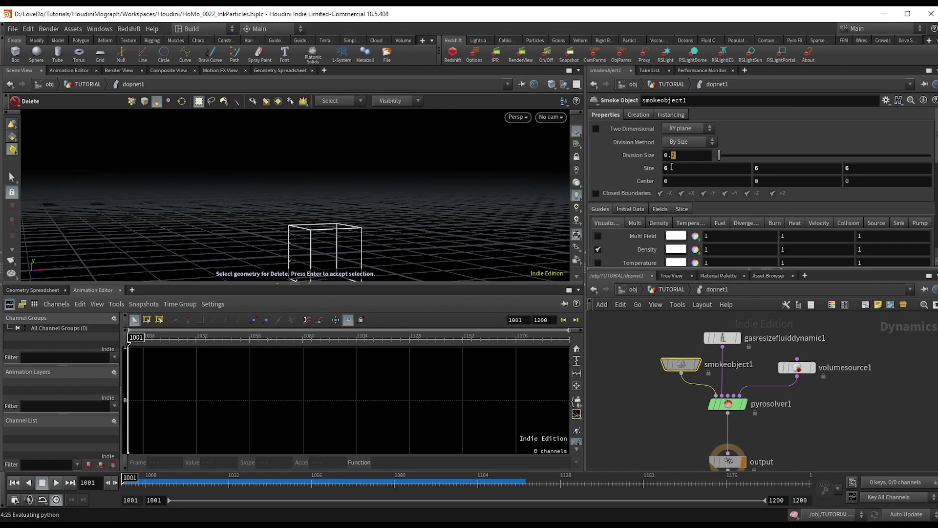
key("Return")
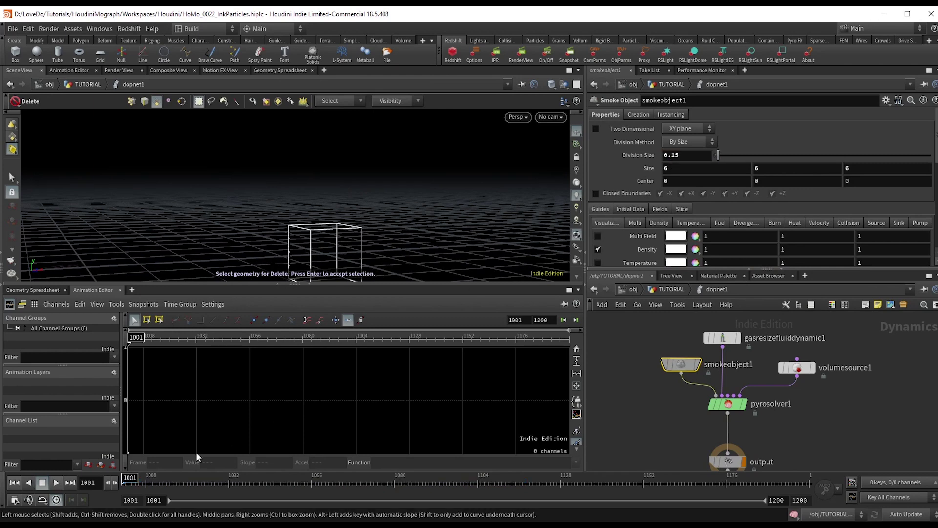
left_click(56, 482)
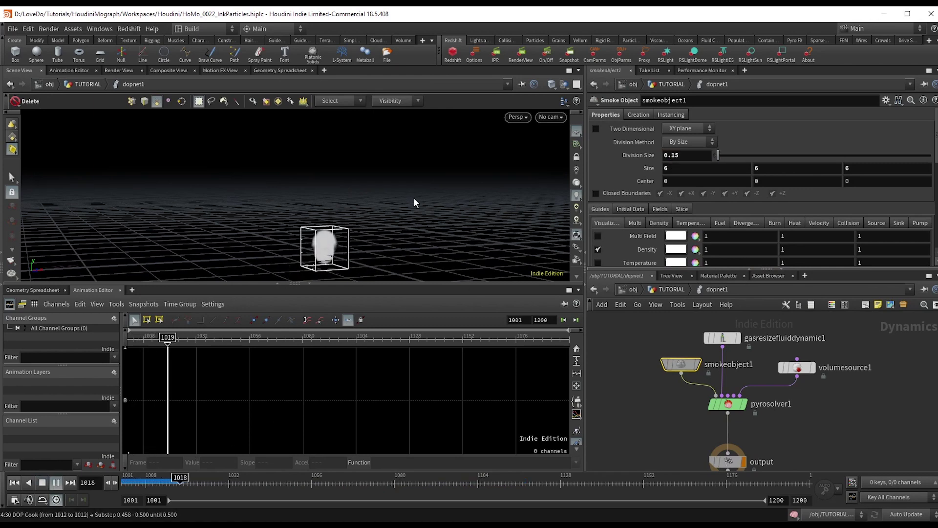
Step: Examine the playing smoke plume from several angles, then stop playback and return to frame 1001
right_click_drag(341, 225, 440, 207, "alt")
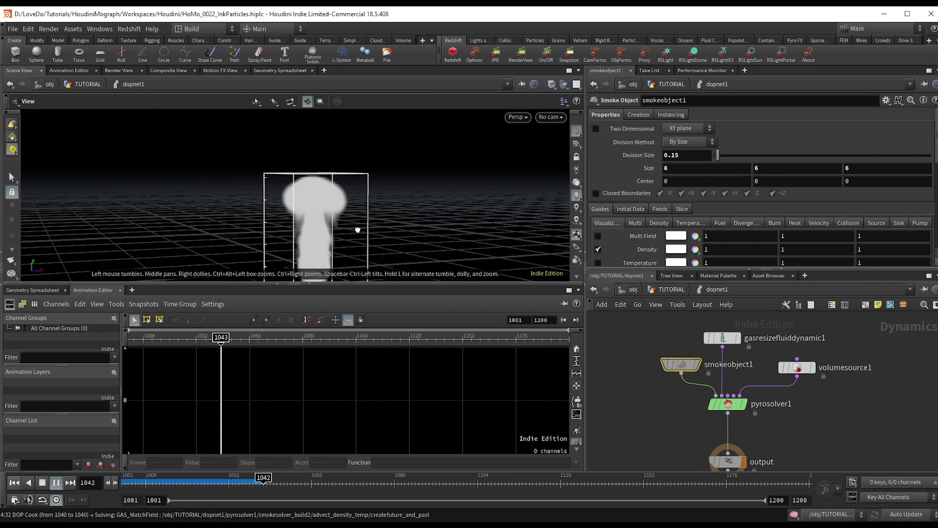
left_click_drag(357, 228, 229, 276, "alt")
key("Return")
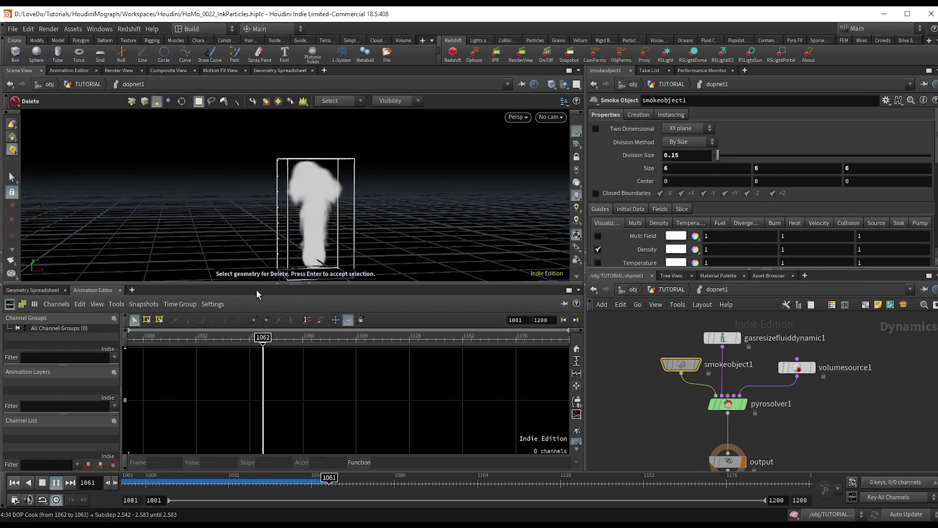
left_click(56, 485)
key("ctrl+Up")
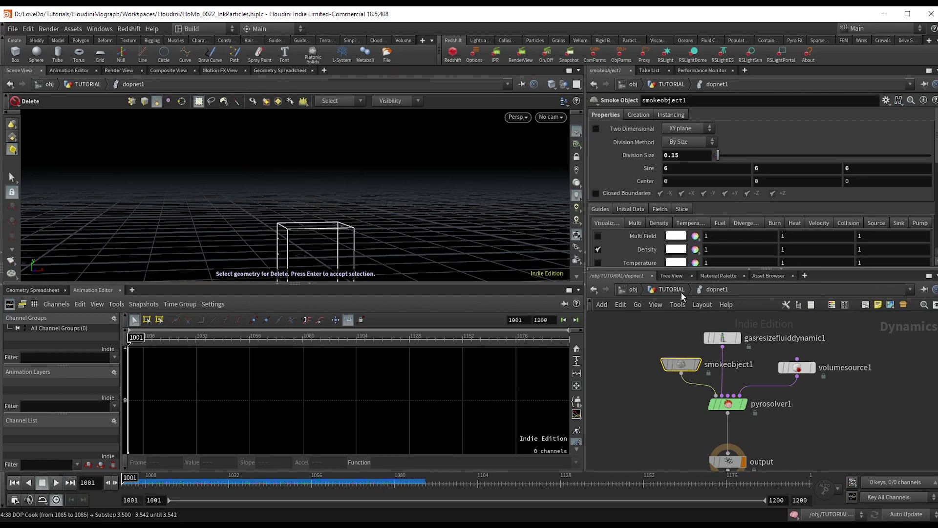
Step: Add a DOP I/O node named SMOKE beside dopnet1 in the TUTORIAL network and display it
left_click(681, 291)
key("Tab")
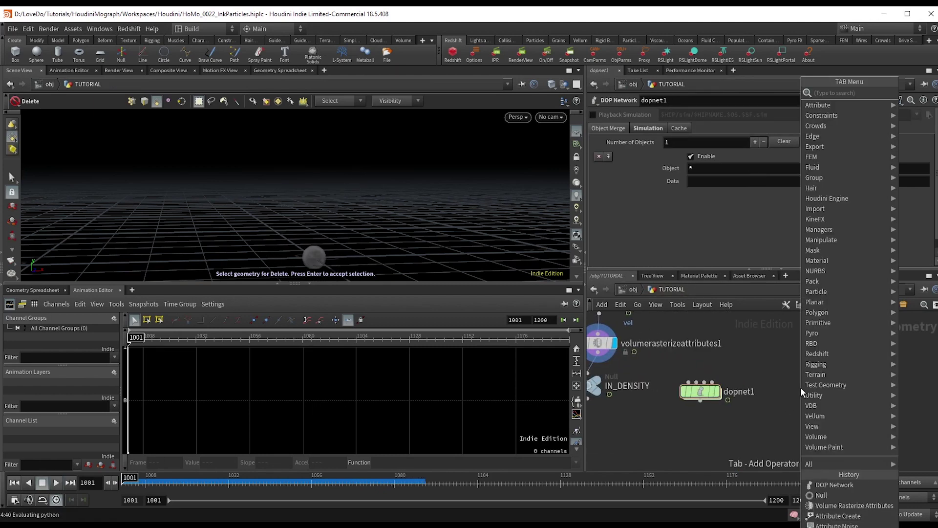
type("dopio")
key("Return")
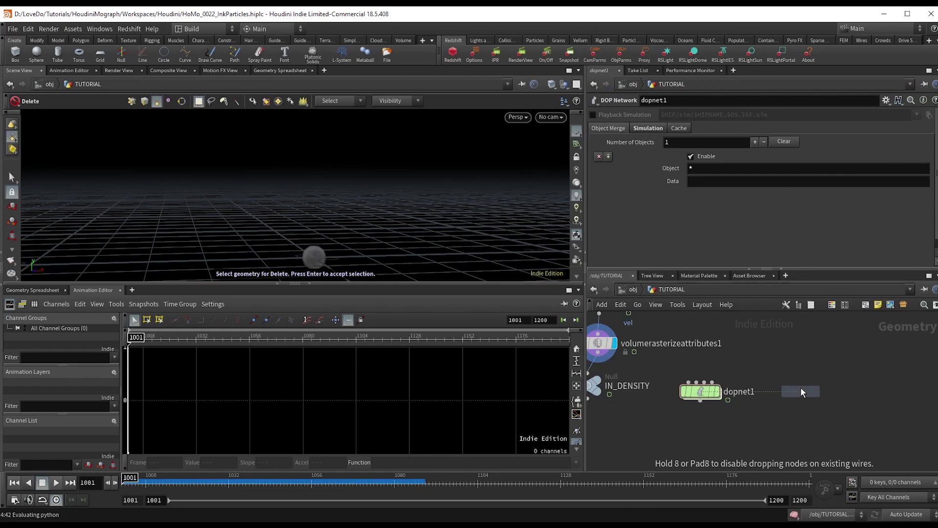
left_click(801, 388)
double_click(831, 391)
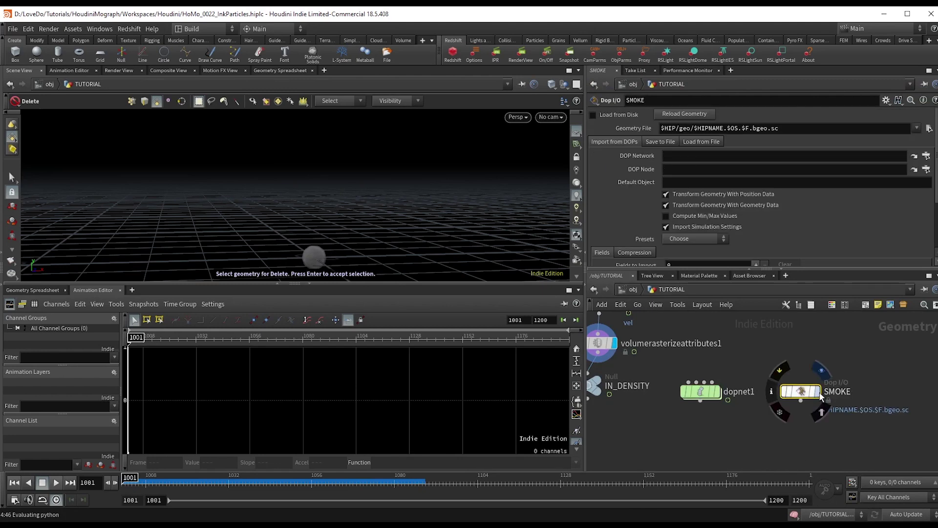
left_click(815, 391)
Step: Set the SMOKE node's DOP Network to ../dopnet1 and its DOP Node to ../dopnet1/smokeobject1
left_click_drag(698, 163, 698, 156)
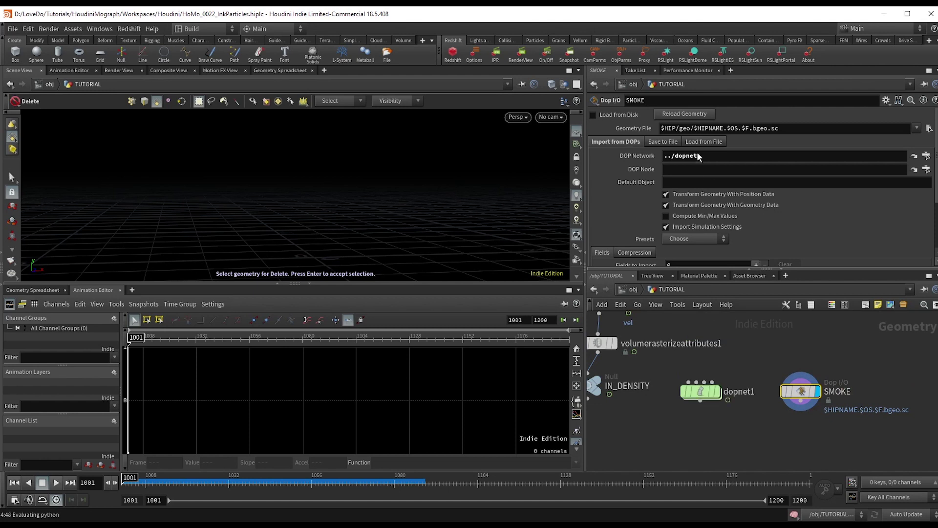
left_click(694, 155)
key("ctrl+c")
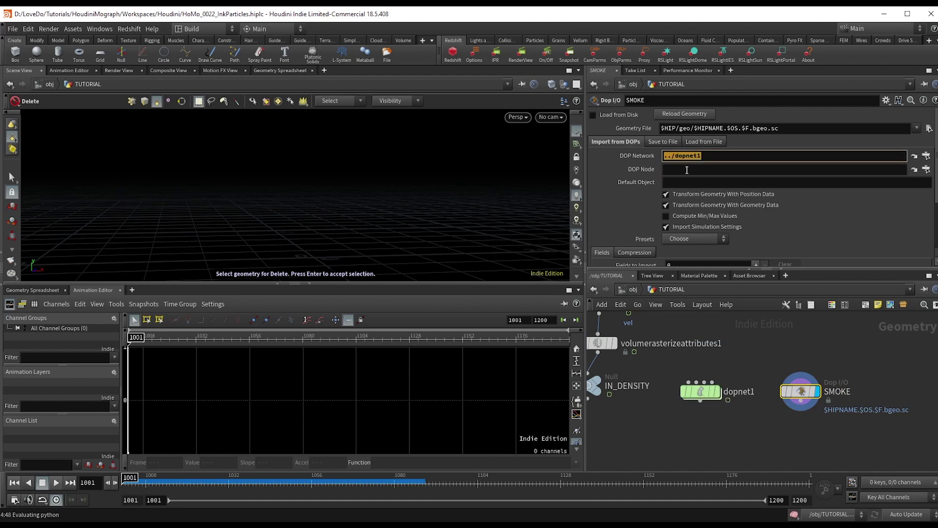
left_click(687, 170)
key("ctrl+v")
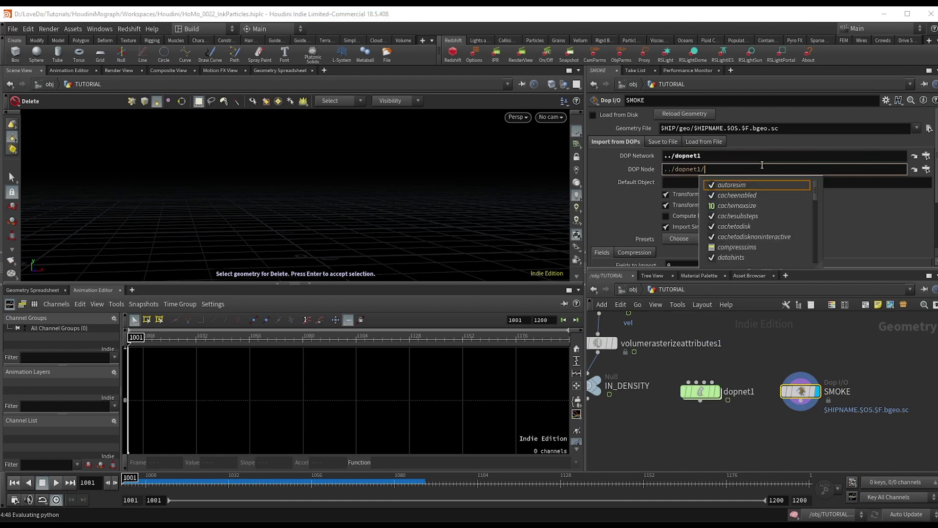
type("/smo")
key("Return")
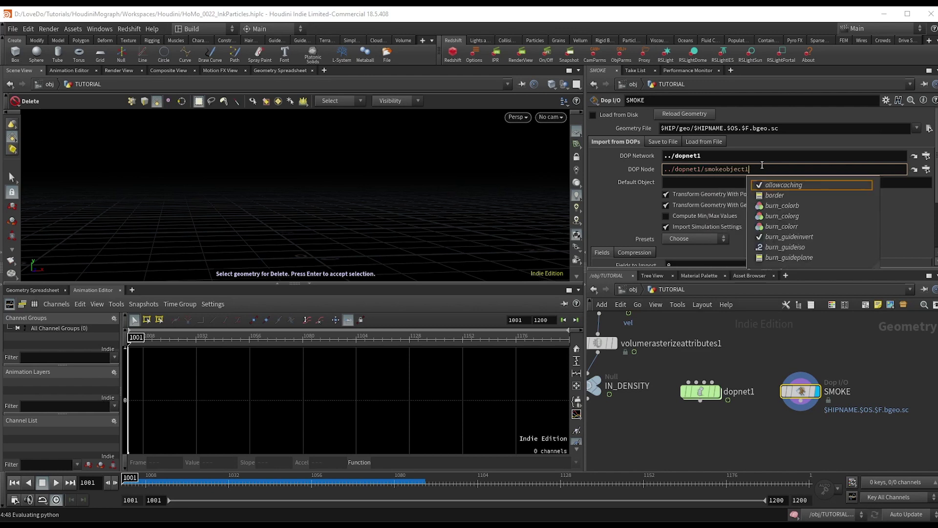
key("Return")
Step: Apply the Smoke preset to the SMOKE node's imported fields and scrub to frame 1092 to check the plume
scroll(626, 230, "down", 2)
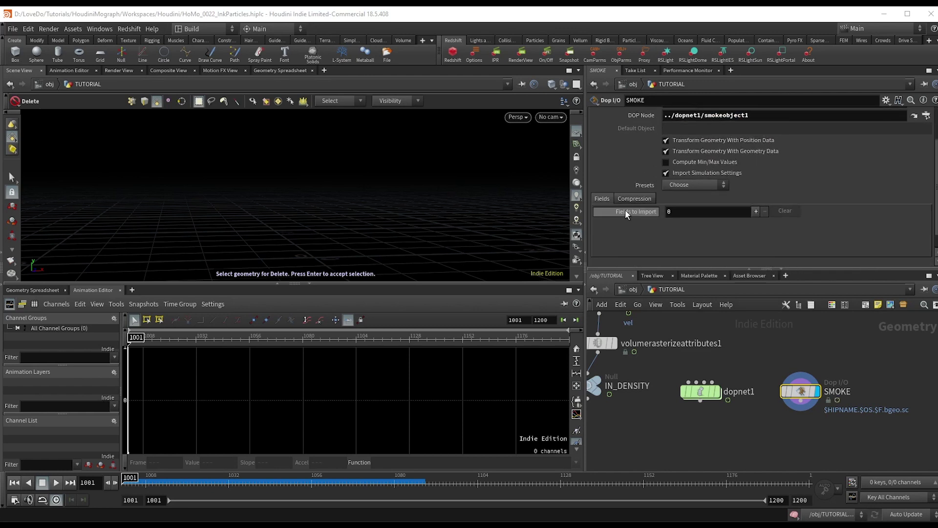
left_click(685, 184)
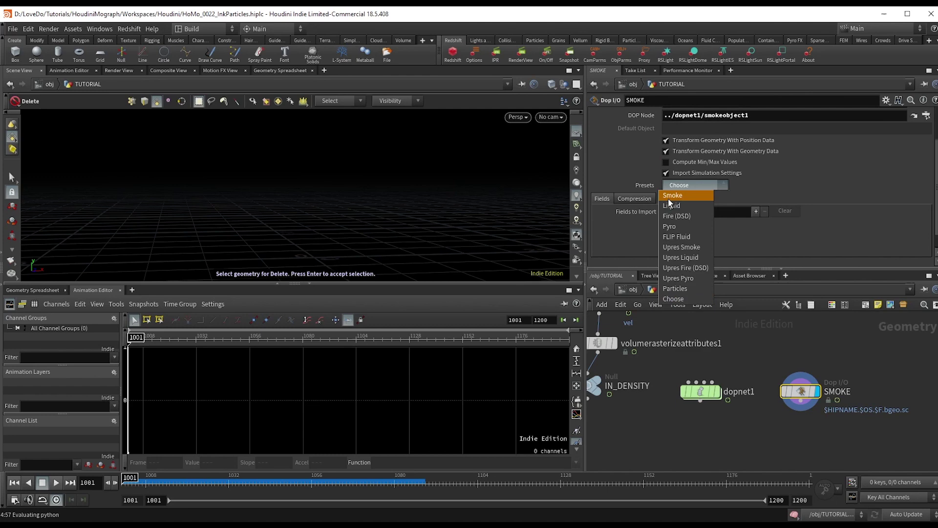
left_click(672, 195)
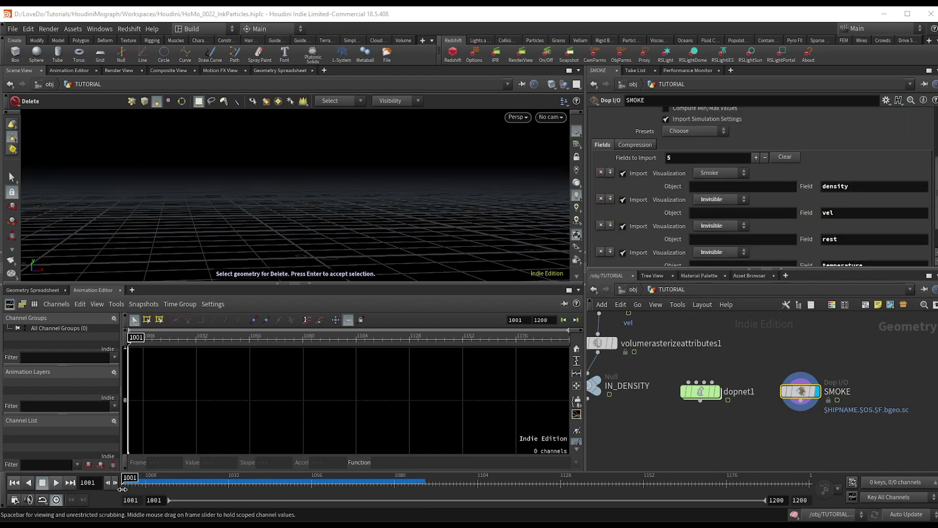
left_click_drag(128, 484, 357, 488)
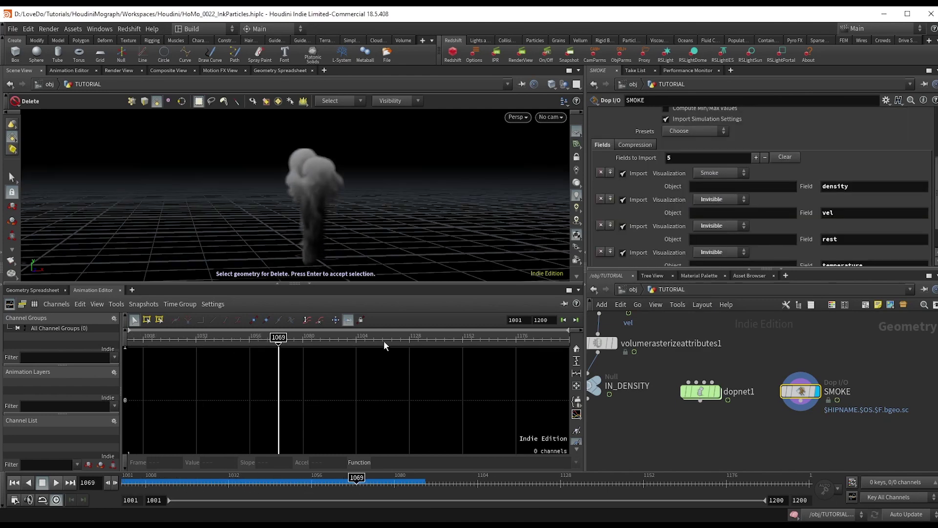
left_click_drag(274, 208, 321, 352, "alt")
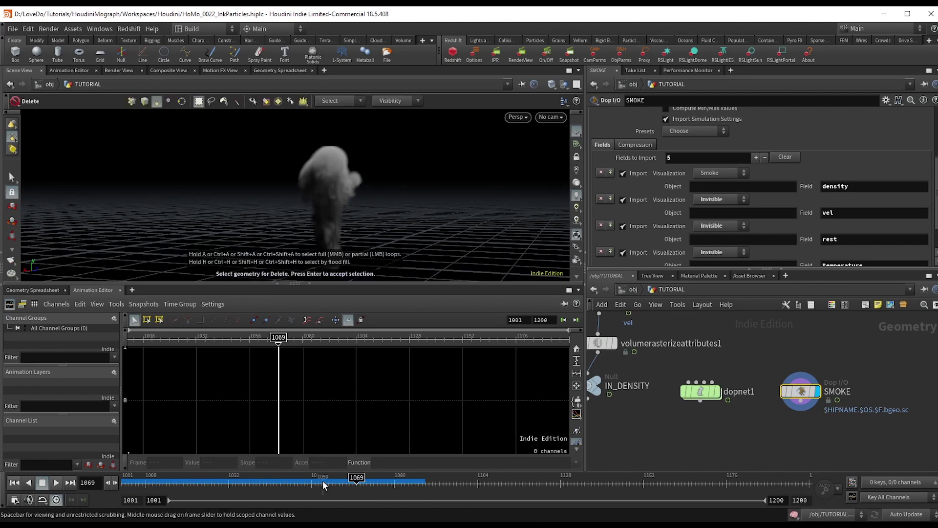
left_click_drag(324, 486, 435, 494)
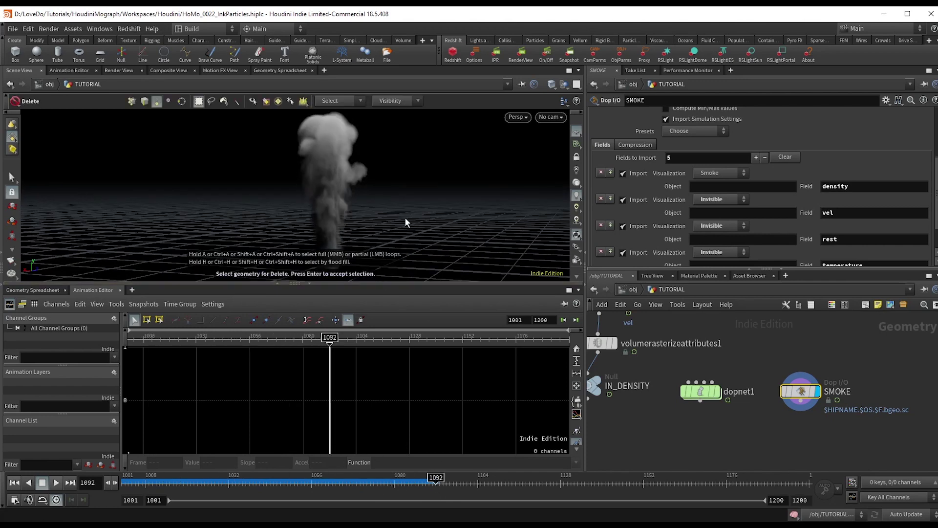
Step: Add a POP Network to the TUTORIAL network with sphere1 wired into its first input
scroll(684, 416, "down", 5)
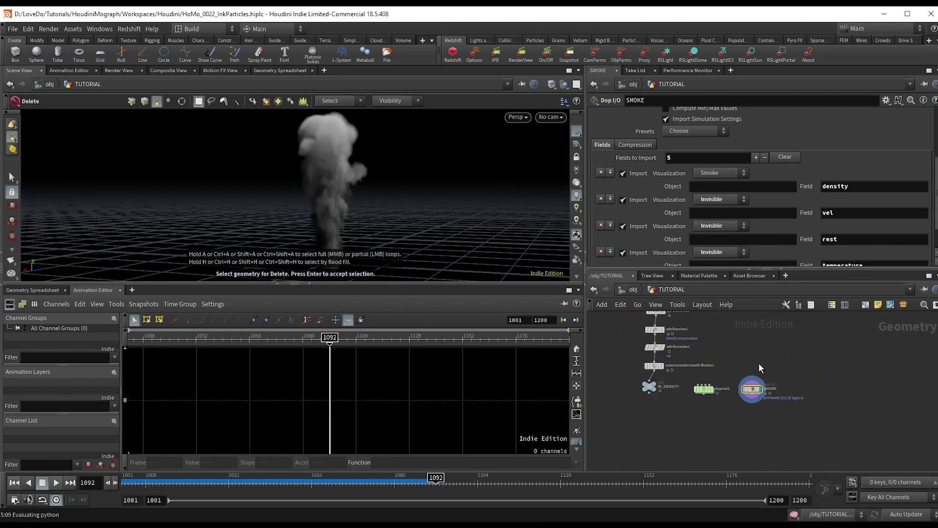
left_click(634, 353)
left_click(634, 361)
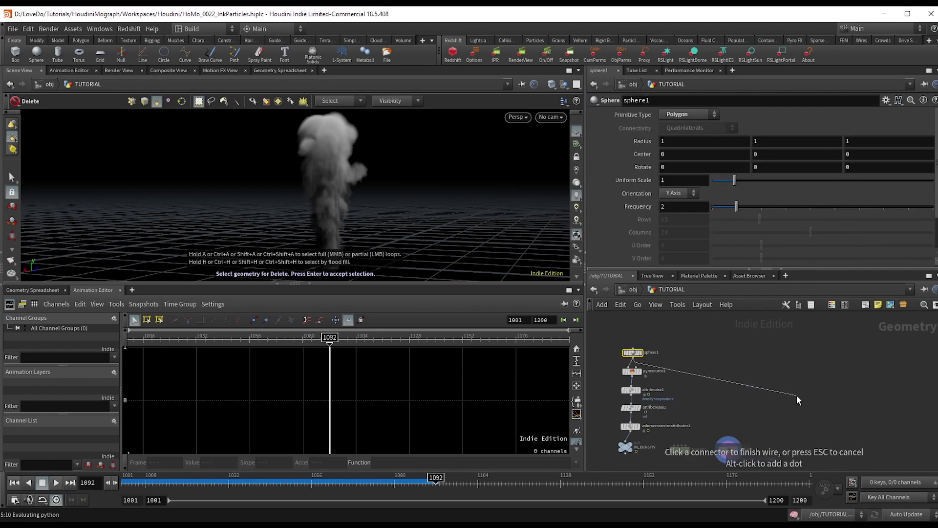
key("Tab")
type("pop")
key("Return")
left_click(806, 395)
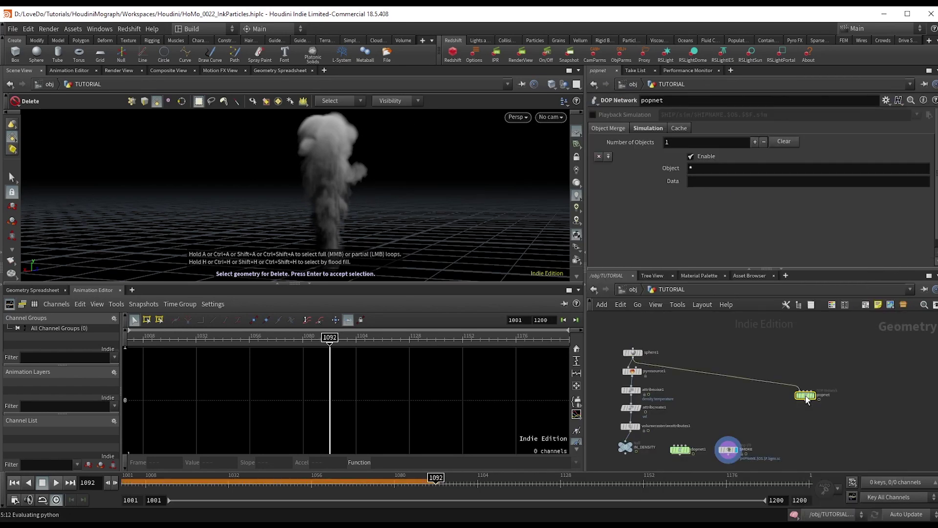
Step: Inside popnet, insert a POP Advect by Volumes node between source_first_input and wire_pops_into_here, with the timeline reset to frame 1001
scroll(805, 395, "up", 3)
double_click(807, 395)
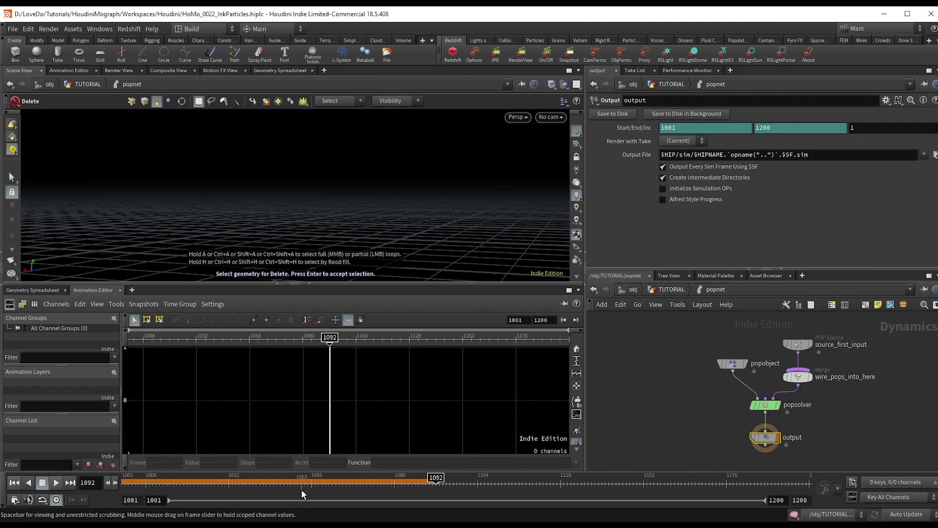
left_click(12, 486)
middle_click_drag(773, 380, 711, 426)
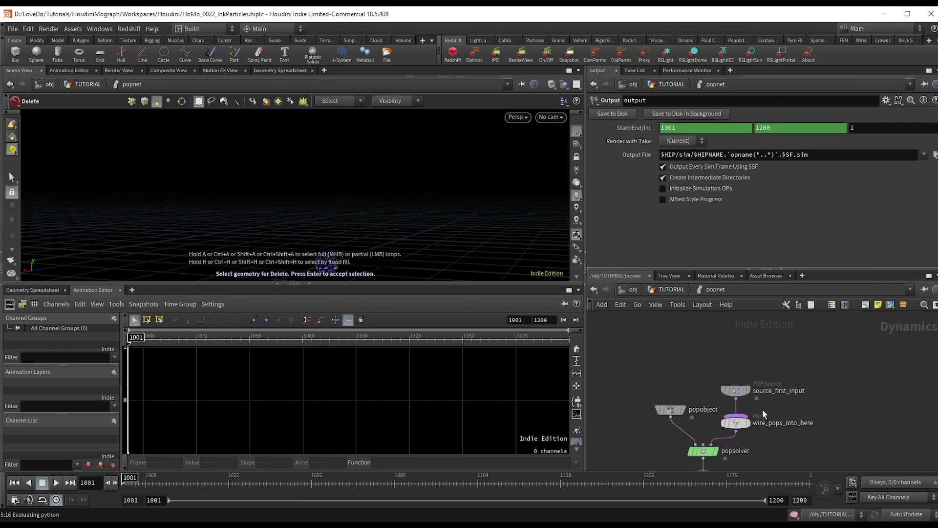
left_click_drag(735, 390, 735, 360)
key("Tab")
type("popadv")
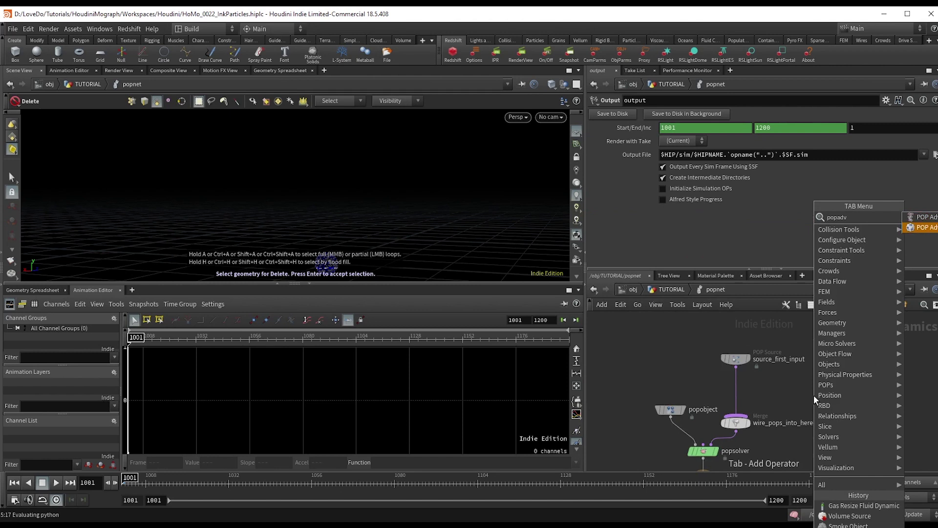
key("Return")
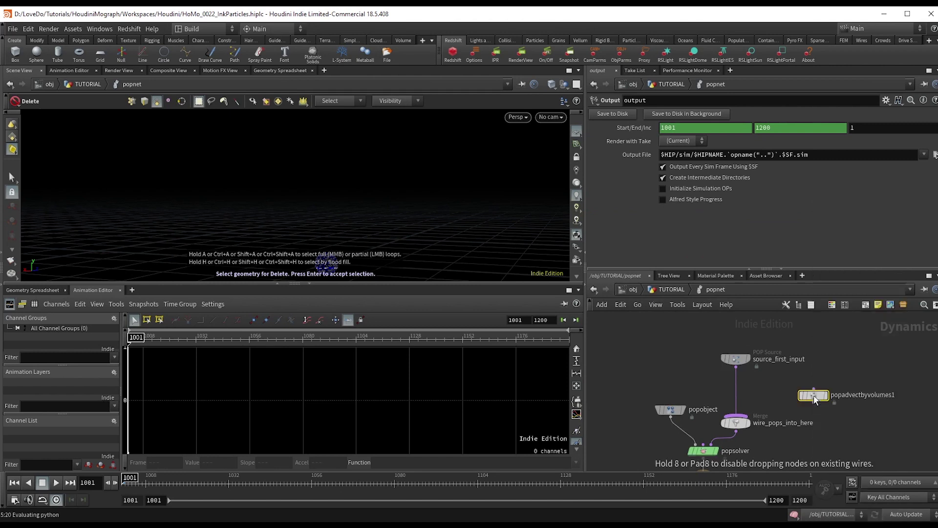
left_click(794, 397)
left_click_drag(794, 398, 732, 396)
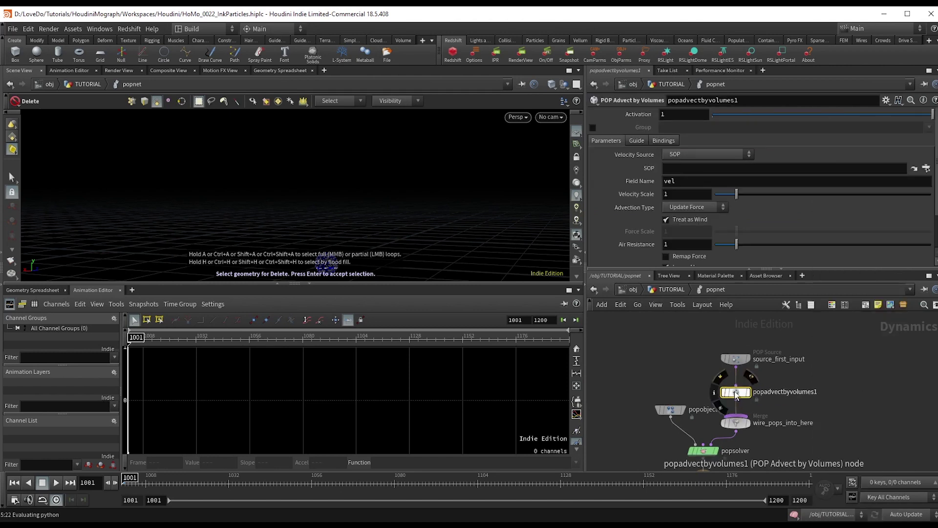
Step: Set the POP Advect by Volumes node's SOP to ../../SMOKE and its Air Resistance to 10
left_click(666, 170)
type("../.")
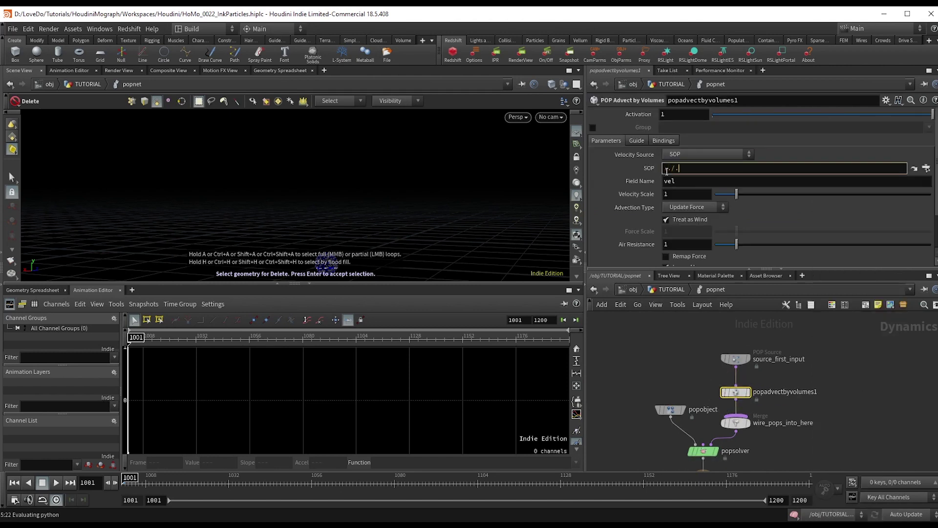
type("./SMO")
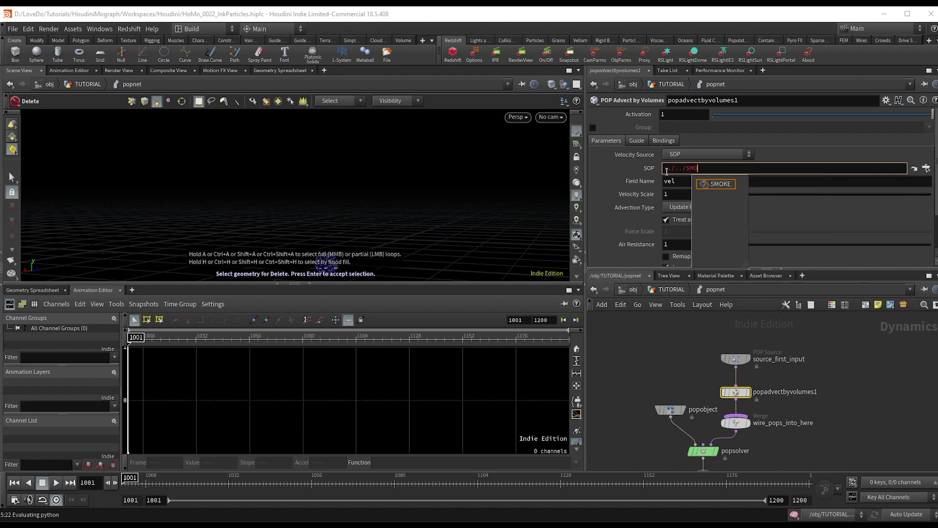
key("Return")
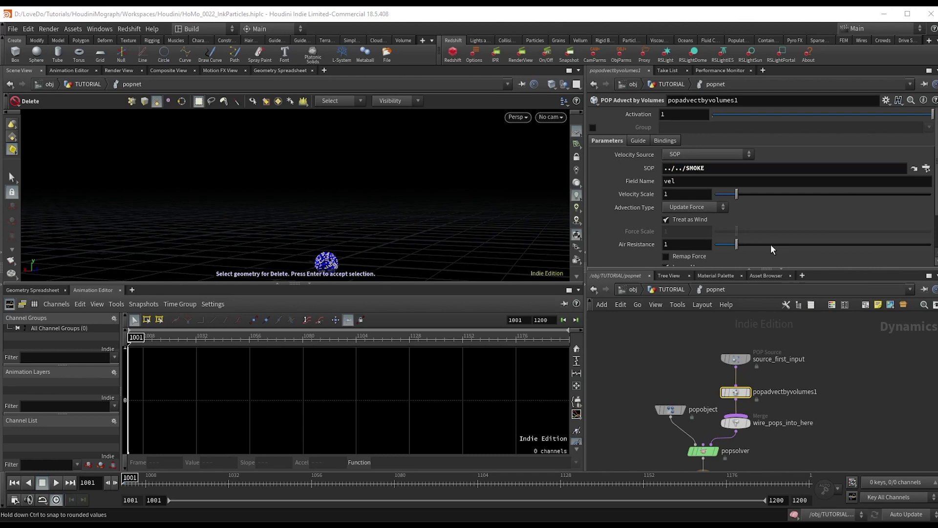
left_click_drag(771, 250, 931, 245)
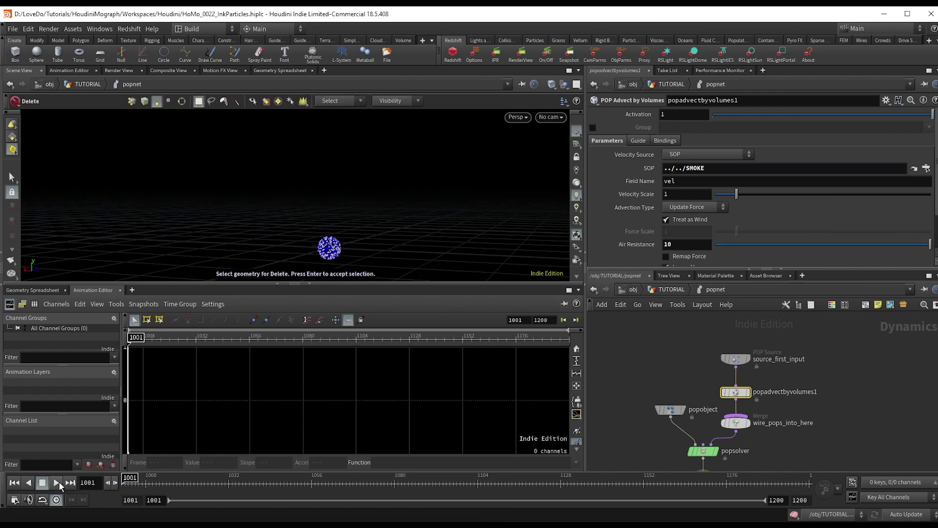
Step: Play the particle simulation, examine the advected particles from several angles, and pause playback
left_click(58, 483)
key("Escape")
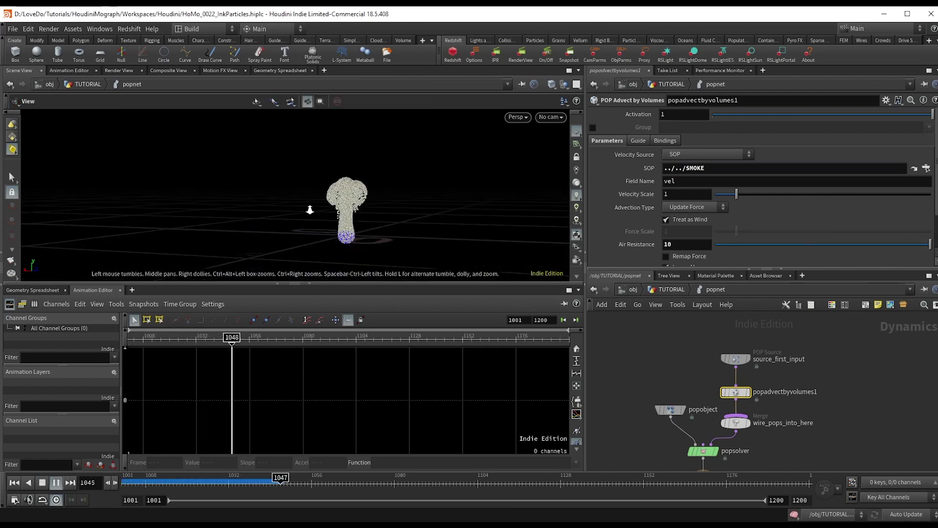
middle_click_drag(369, 219, 349, 238)
mouse_move(341, 235)
left_mouse_down()
mouse_move(193, 238)
mouse_move(323, 231)
left_mouse_up()
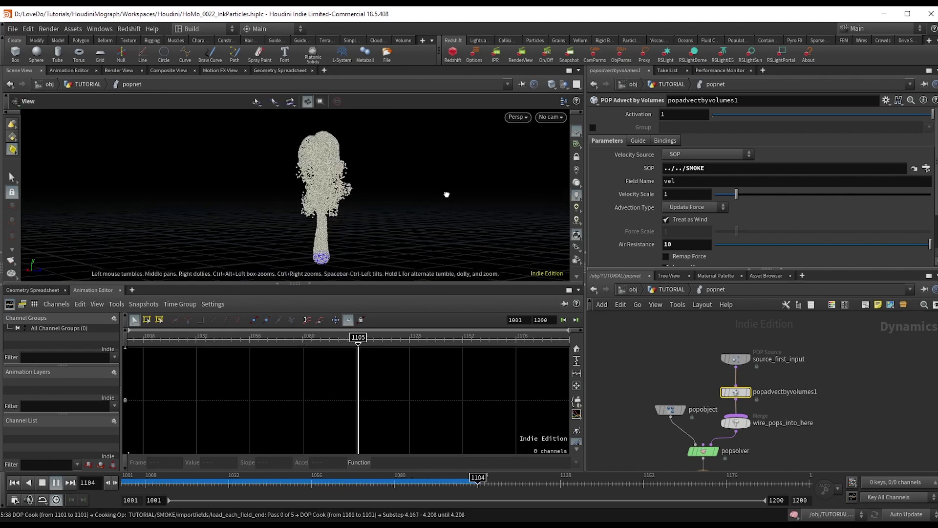
left_click_drag(446, 195, 503, 207, "alt")
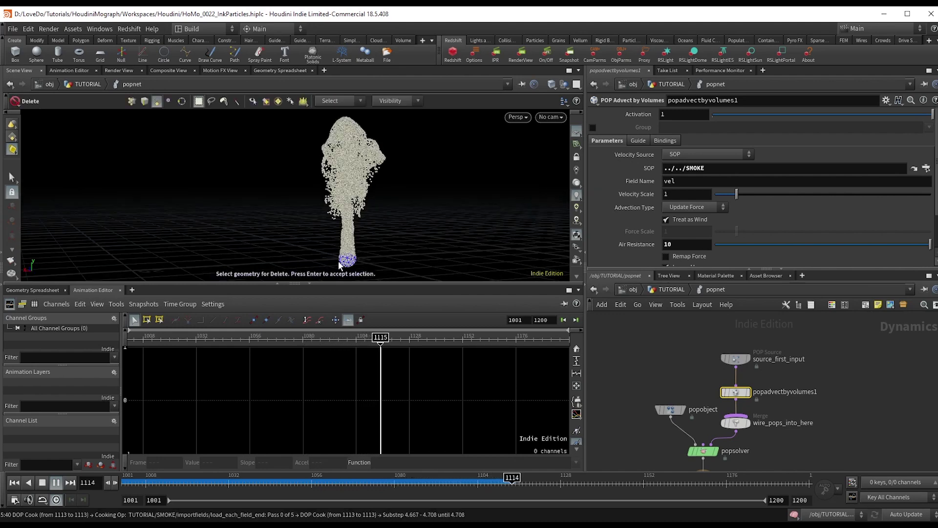
left_click(56, 483)
Step: Set the source_first_input node's Const. Birth Rate to 50000
left_click(736, 360)
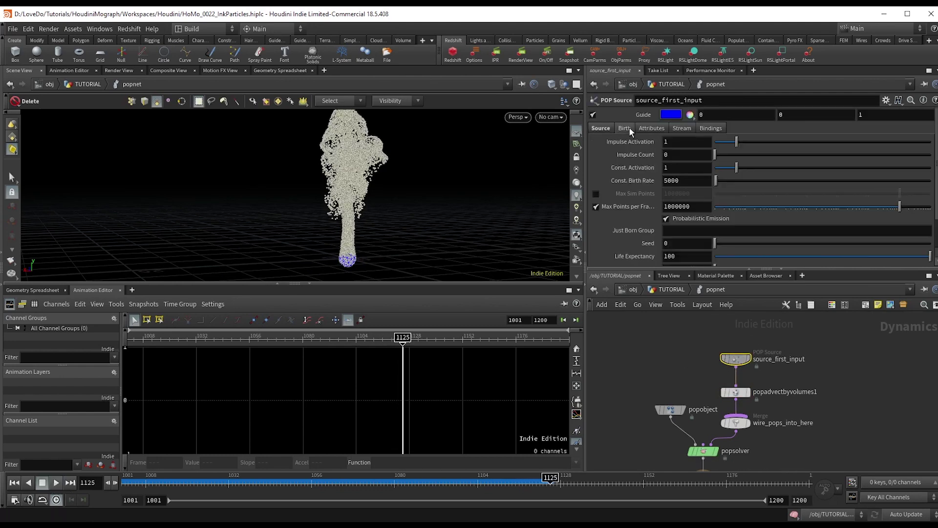
left_click(696, 181)
type("0")
key("Return")
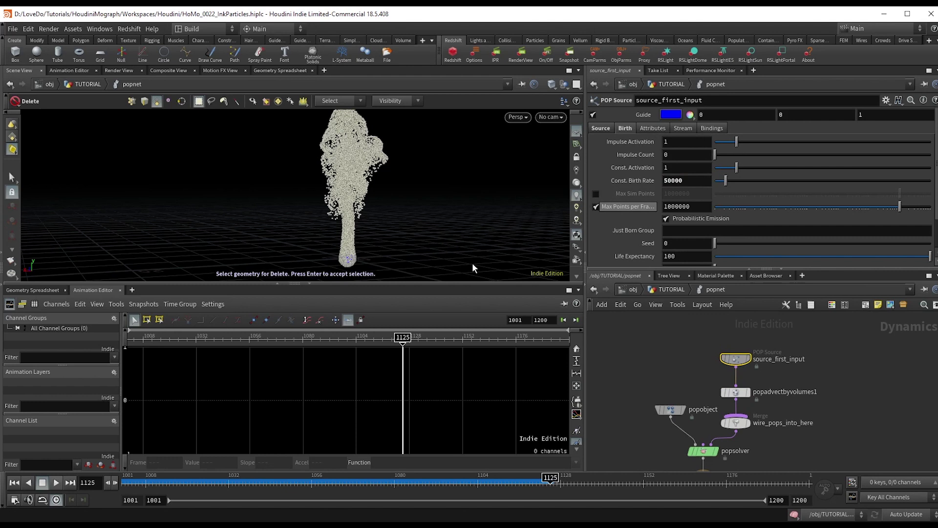
Step: Replay the particle simulation from the first frame, inspect the particle plume, and go back up to the TUTORIAL network
left_click(14, 483)
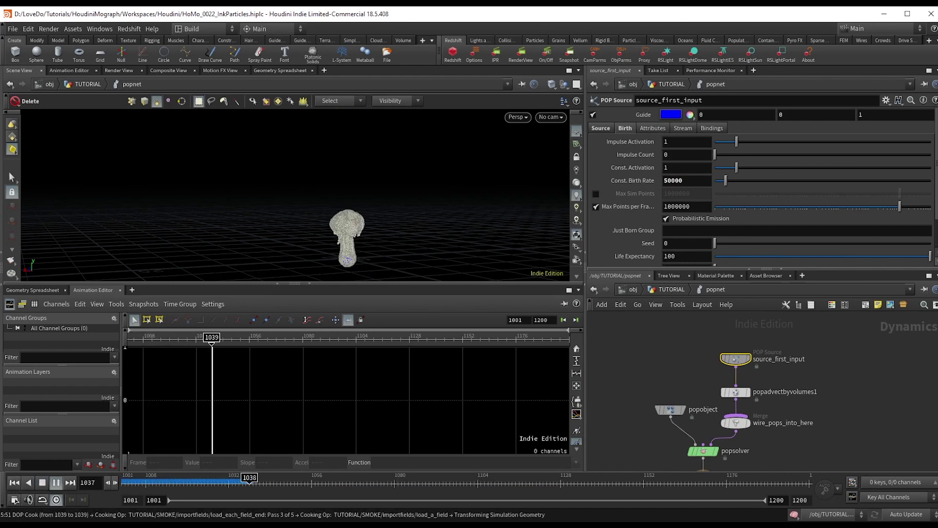
key("Escape")
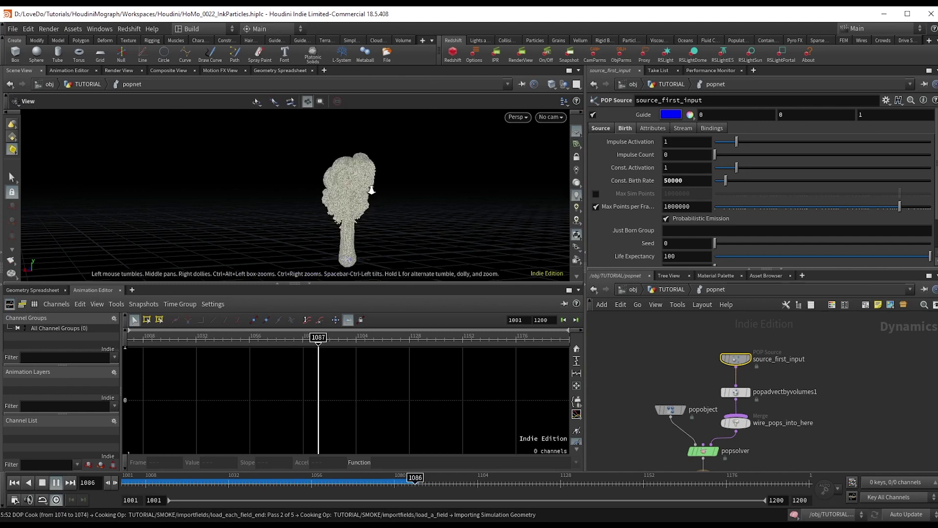
left_click_drag(373, 187, 451, 195)
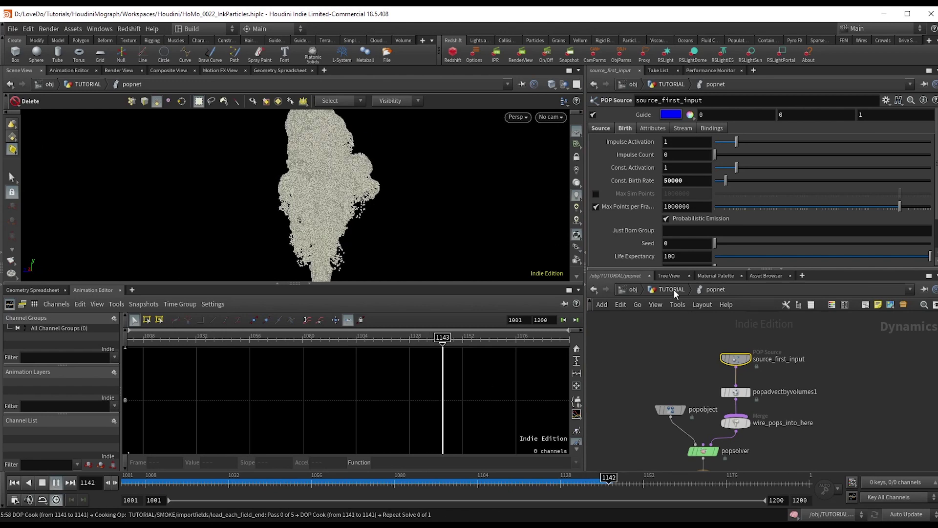
key("u")
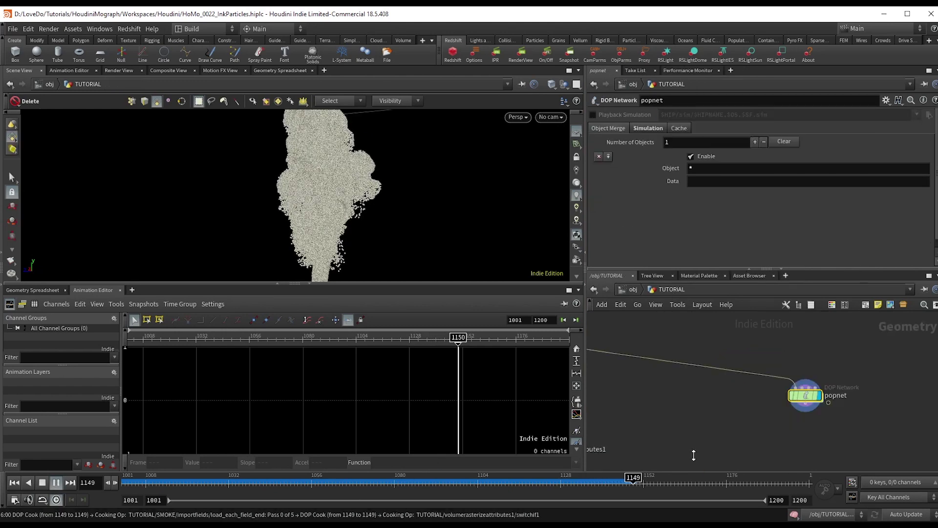
key("Escape")
left_click_drag(178, 227, 201, 230)
key("Escape")
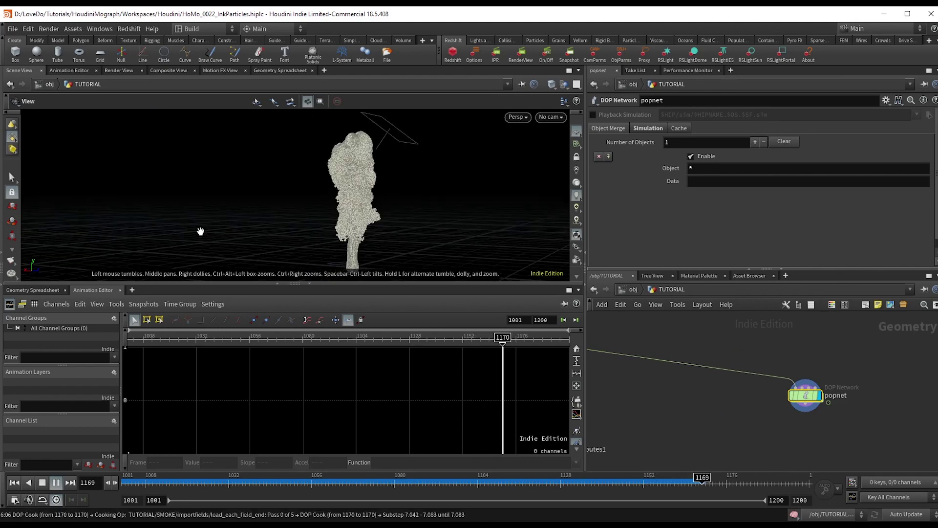